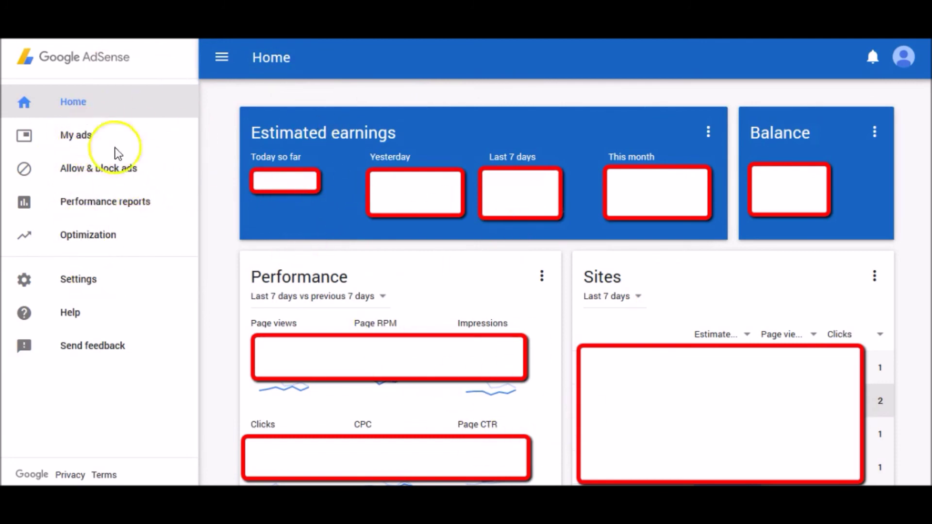
Open a new ad unit, browse the size tiles, and filter sizes to Horizontal banner
click(75, 136)
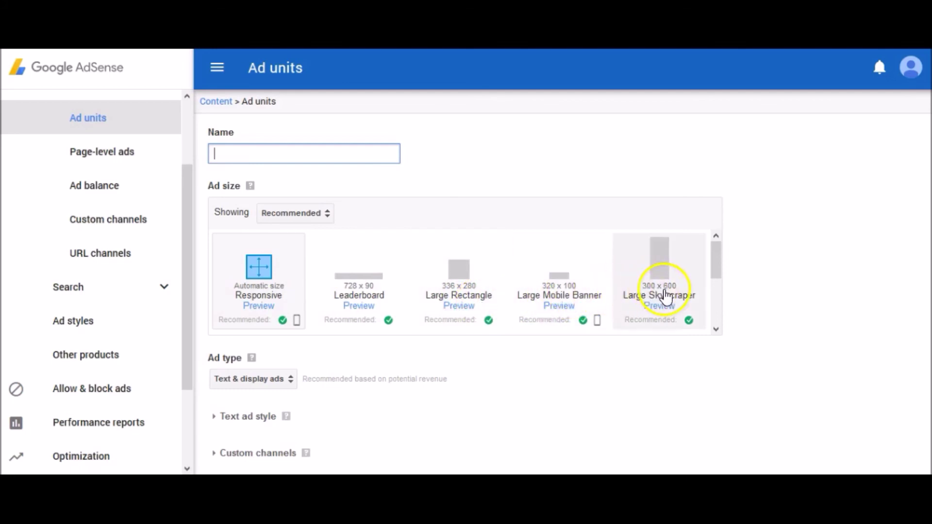
drag(715, 265, 715, 304)
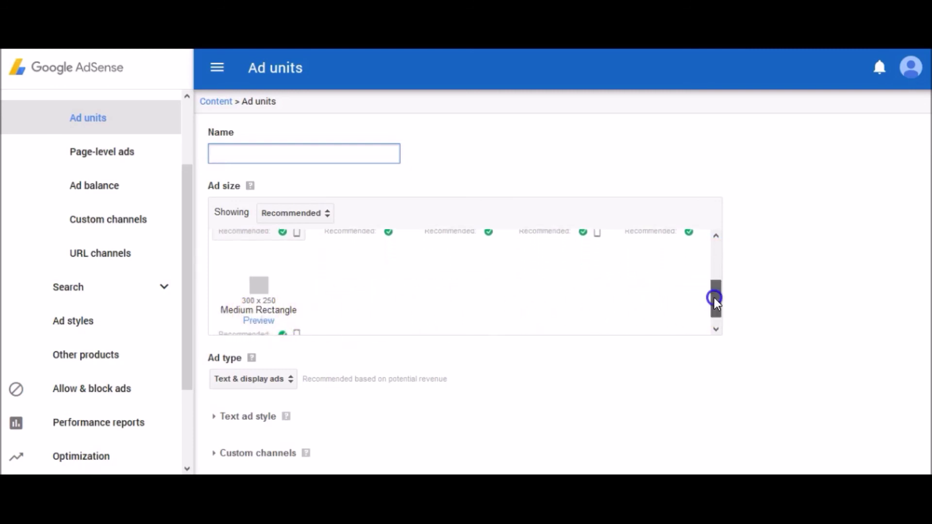
drag(715, 298, 713, 253)
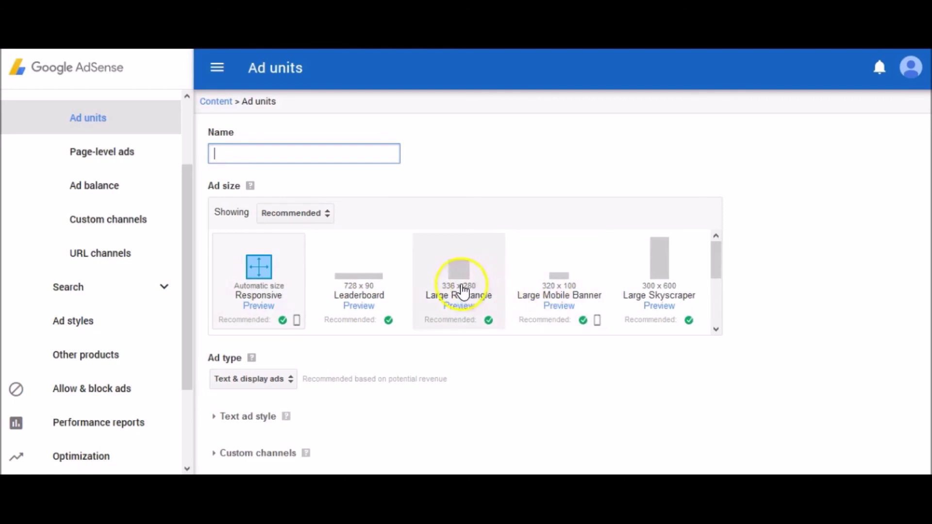
drag(713, 270, 722, 252)
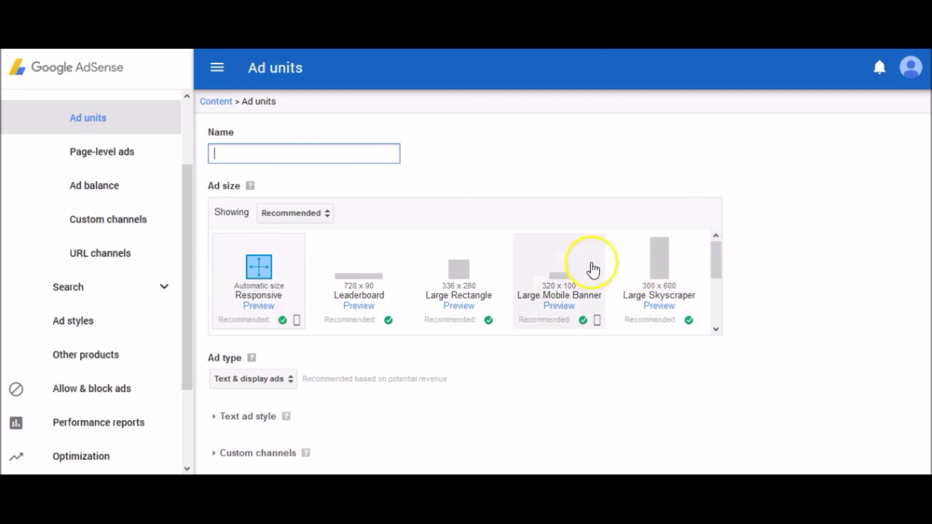
click(315, 215)
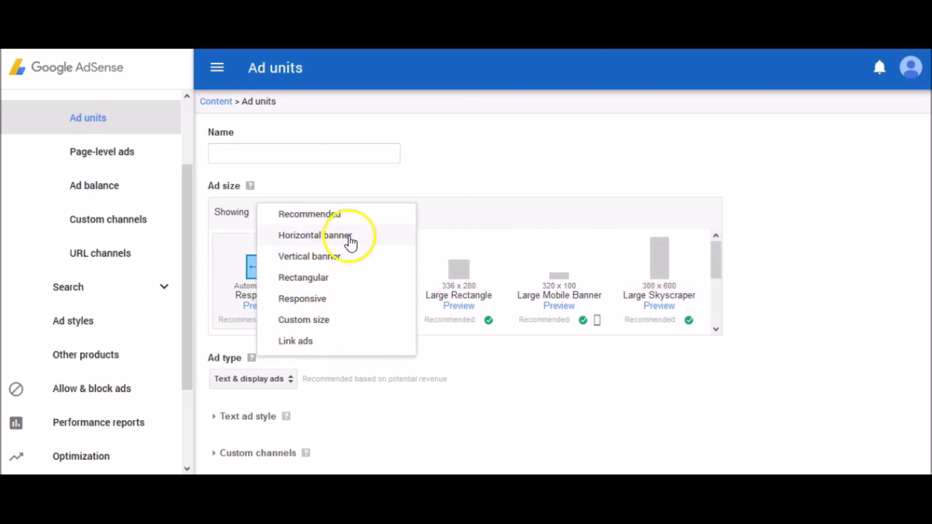
click(352, 238)
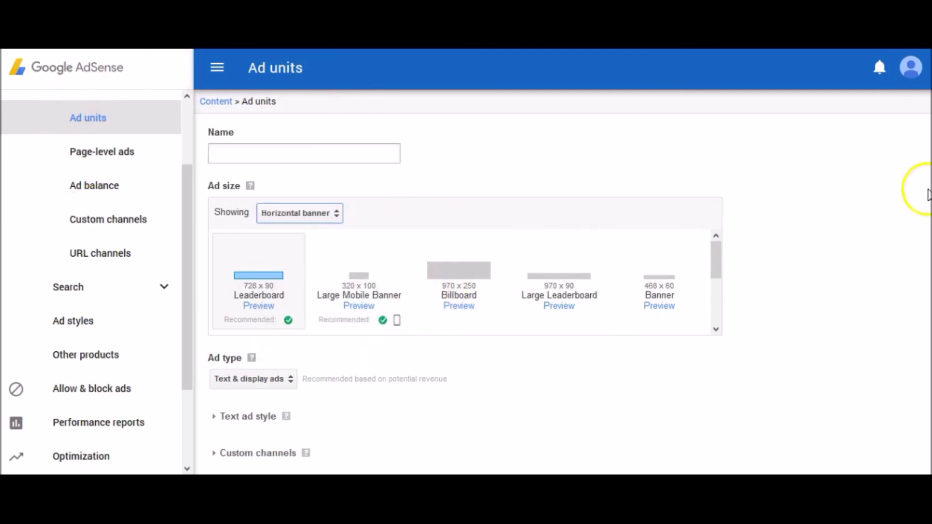
click(323, 214)
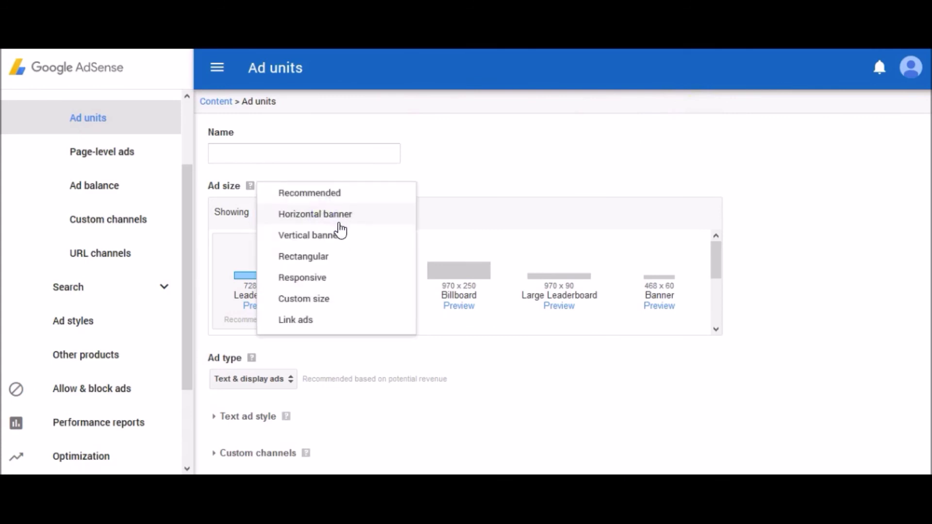
click(452, 194)
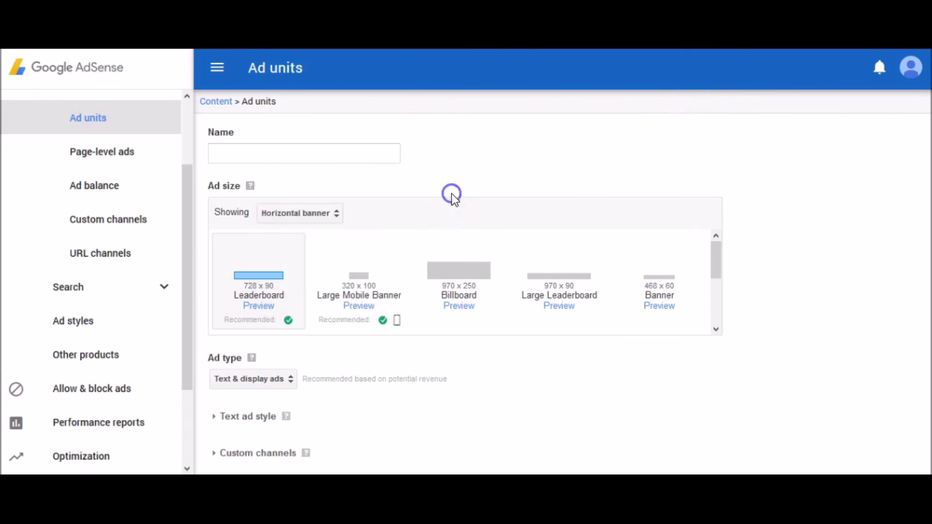
click(336, 164)
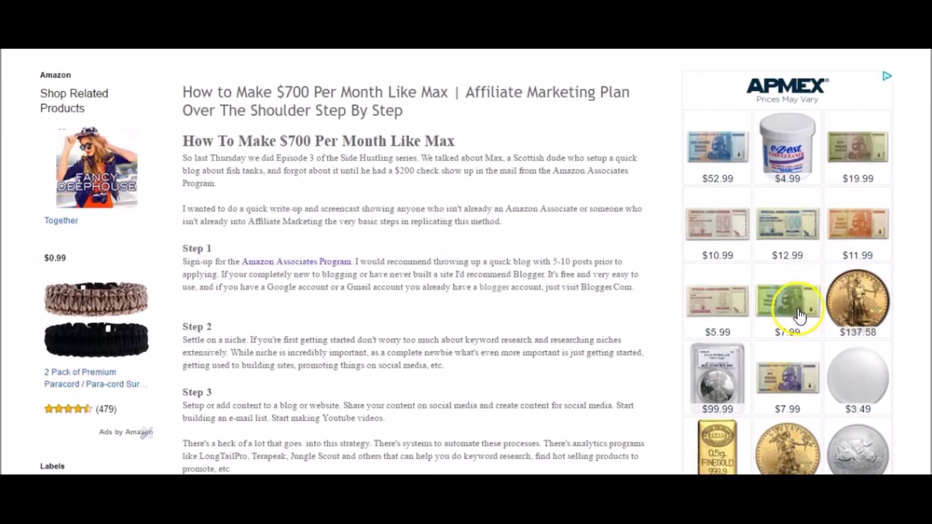
scroll(796, 342, up, 5)
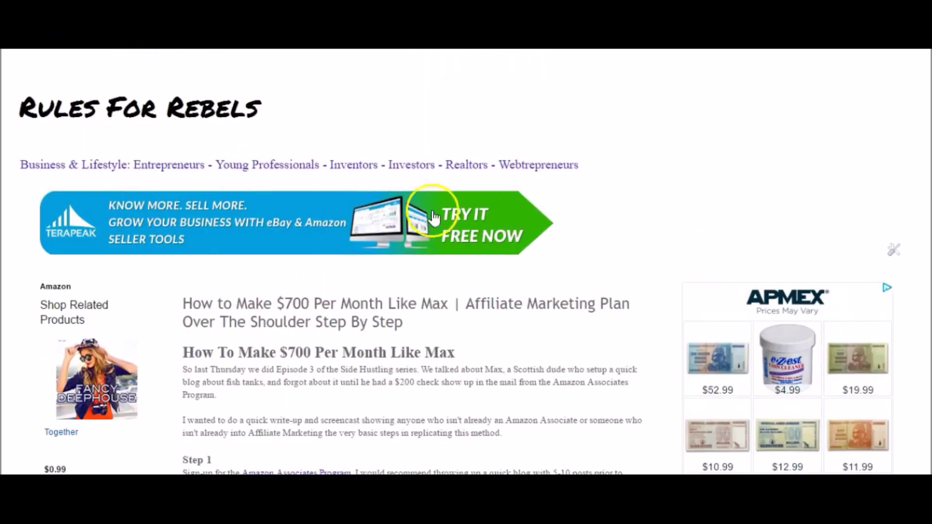
scroll(579, 330, down, 9)
scroll(580, 348, up, 5)
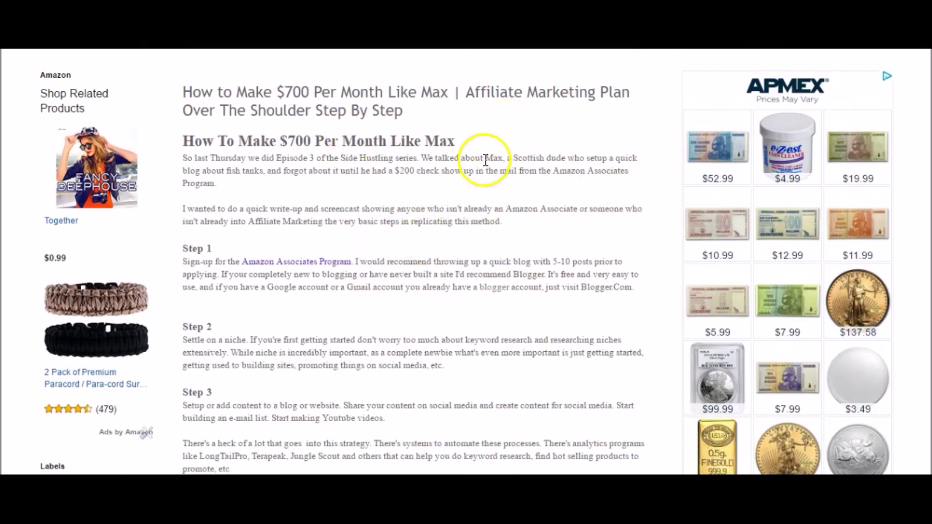
scroll(500, 183, up, 3)
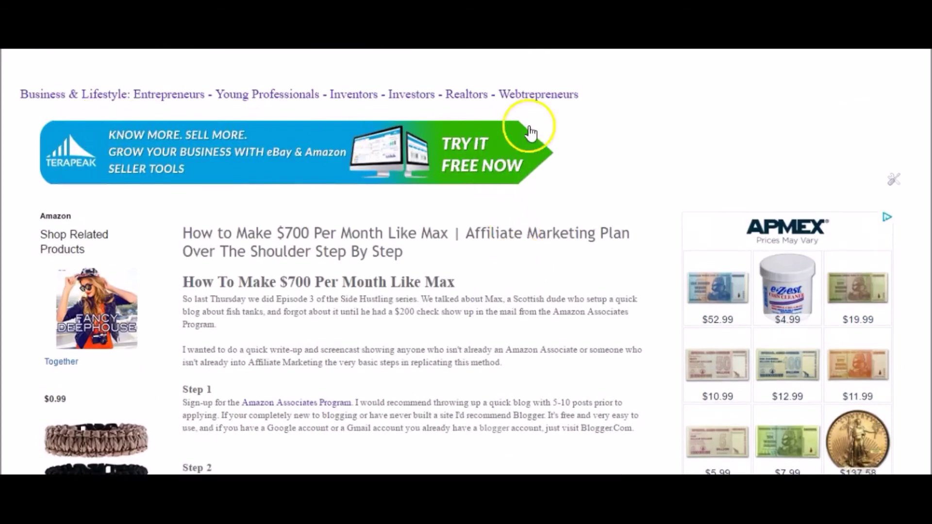
scroll(97, 153, up, 2)
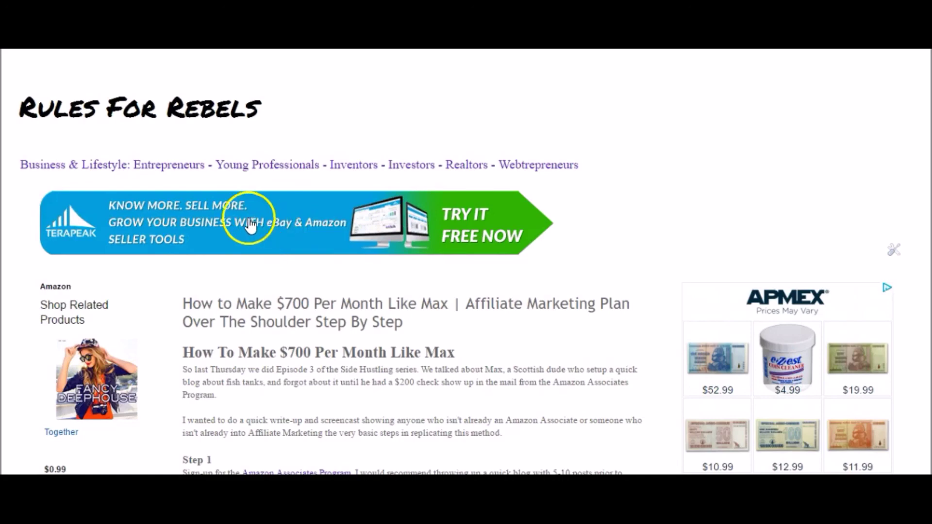
scroll(340, 228, down, 4)
scroll(757, 238, down, 3)
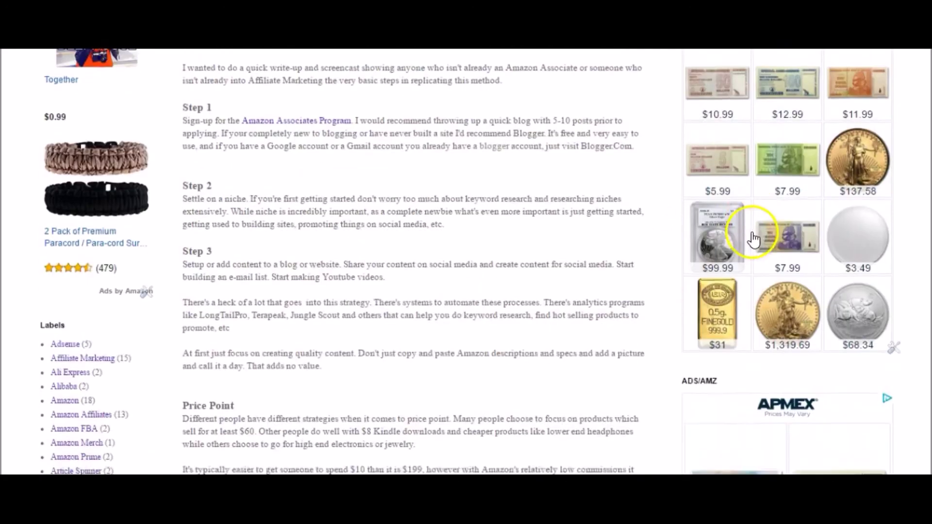
scroll(753, 239, down, 7)
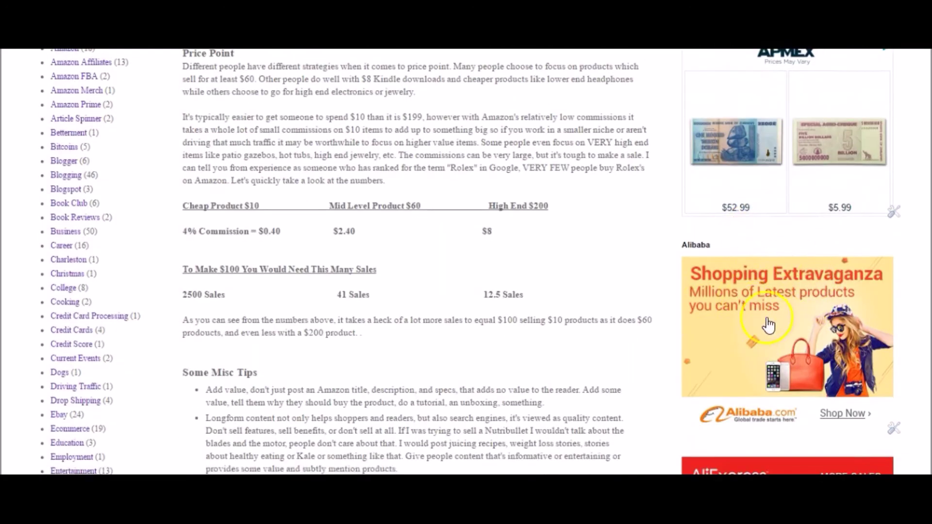
scroll(770, 333, up, 3)
scroll(774, 339, down, 7)
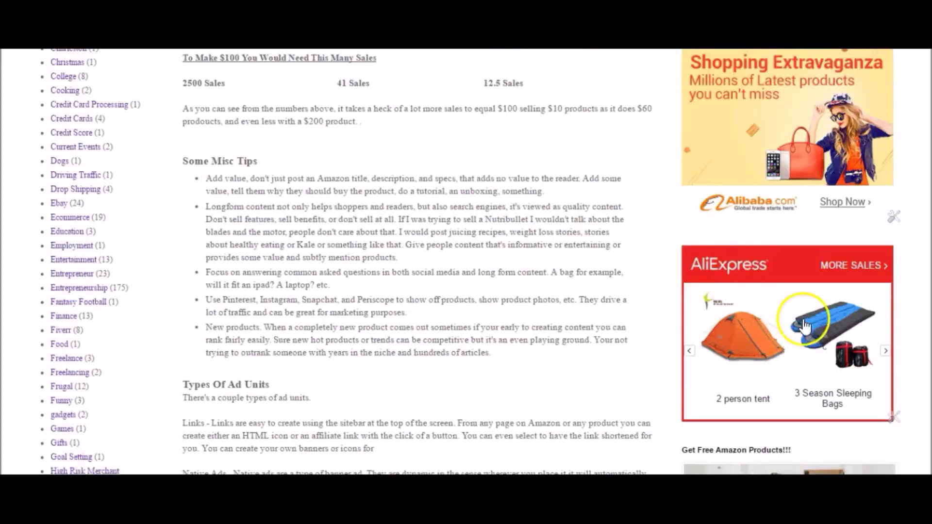
scroll(774, 337, down, 4)
scroll(779, 339, up, 15)
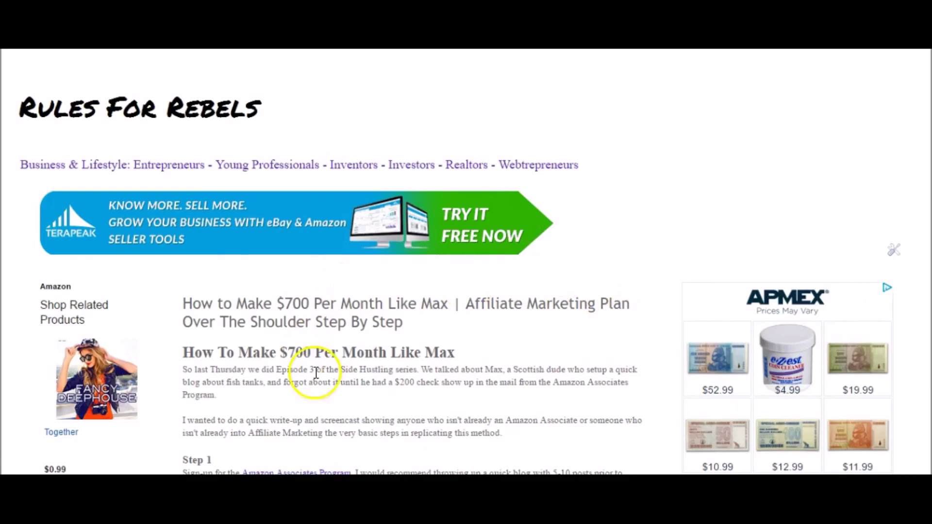
scroll(498, 335, down, 6)
scroll(497, 338, down, 14)
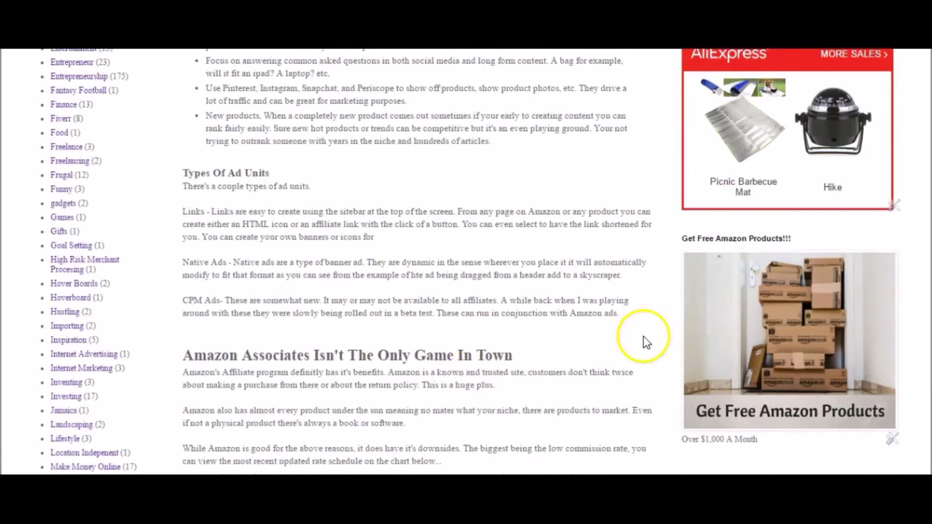
scroll(561, 315, up, 7)
scroll(554, 310, up, 13)
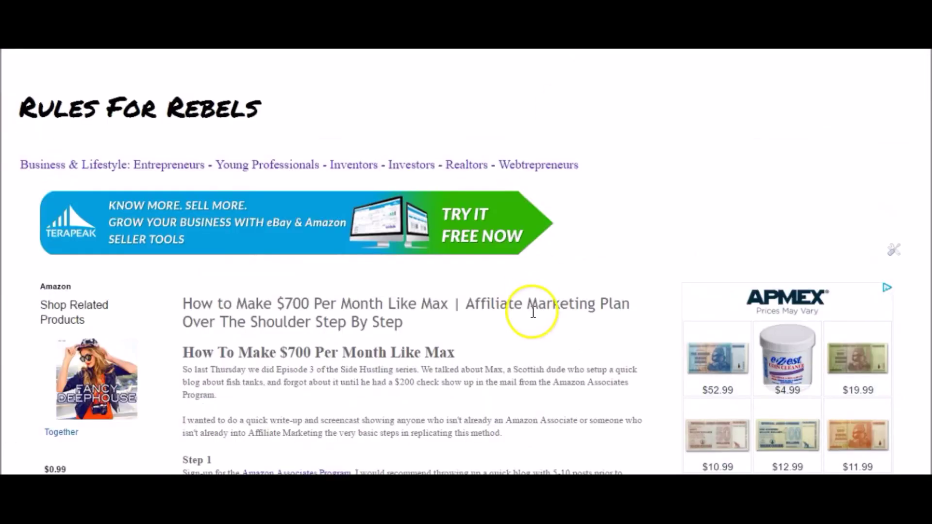
scroll(532, 340, down, 7)
scroll(532, 360, up, 7)
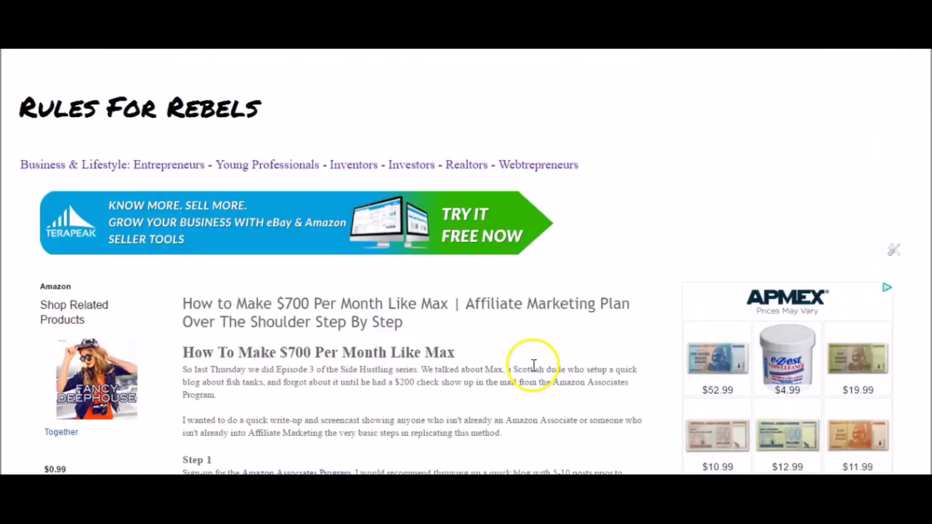
scroll(534, 364, down, 6)
scroll(534, 364, up, 6)
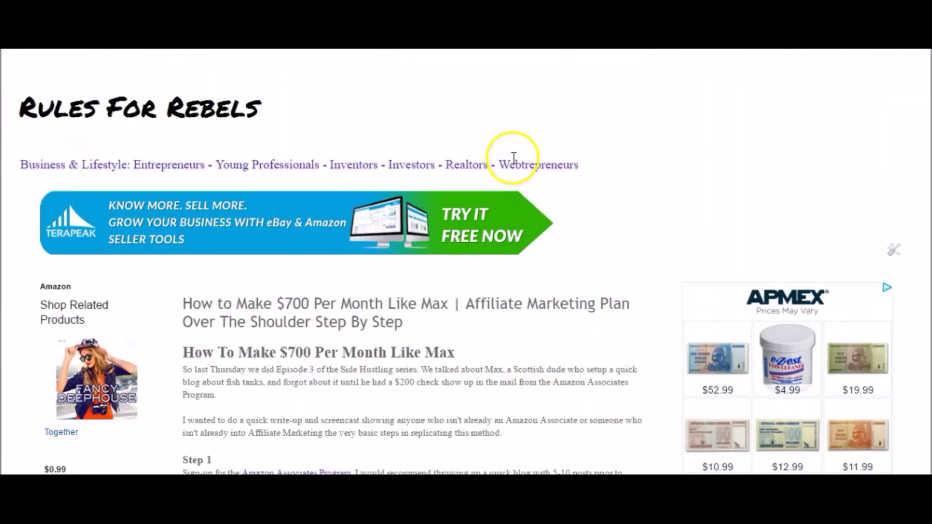
scroll(525, 239, down, 4)
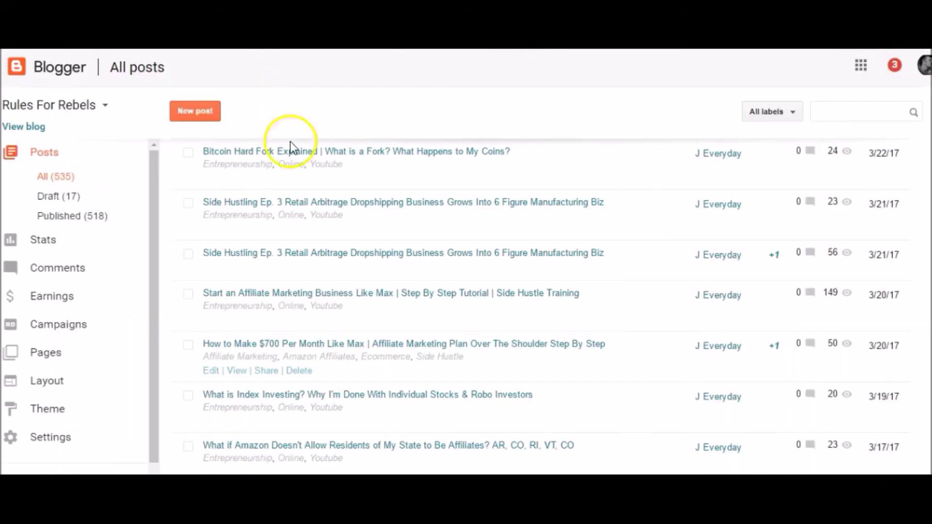
Open the Rules For Rebels Layout page and look through the sidebar-right-1 gadgets
click(55, 384)
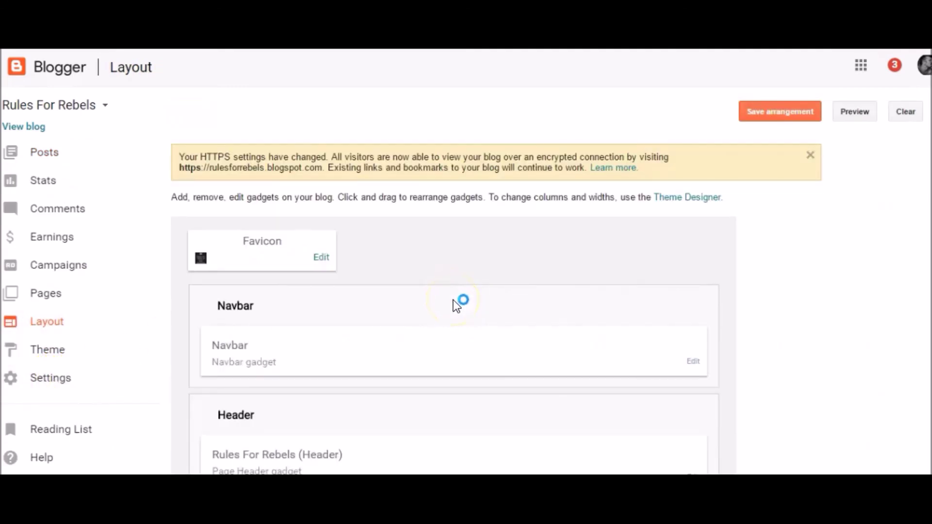
scroll(433, 267, down, 3)
scroll(290, 319, down, 1)
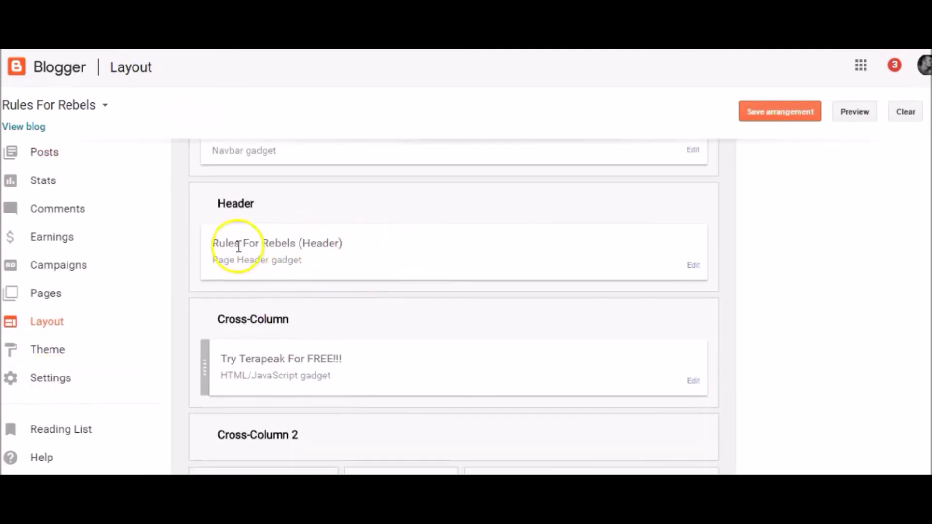
scroll(472, 299, down, 3)
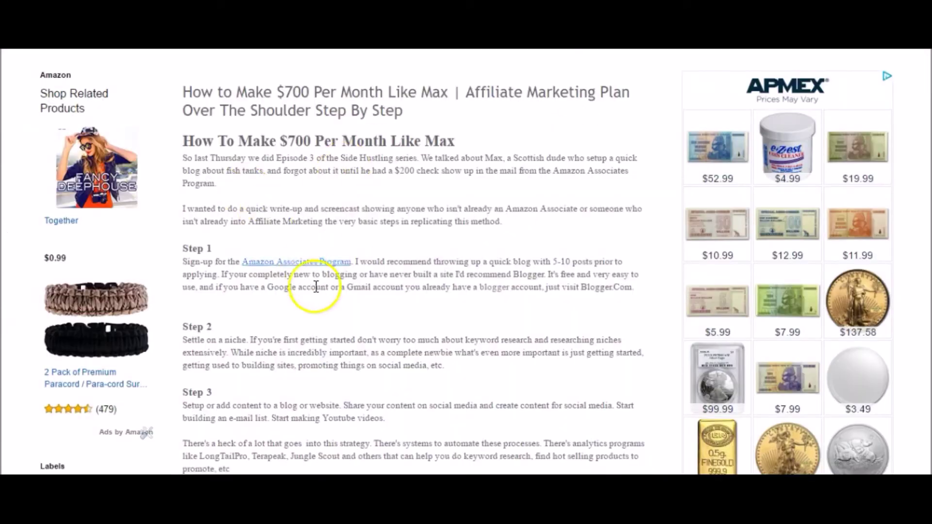
scroll(207, 229, up, 4)
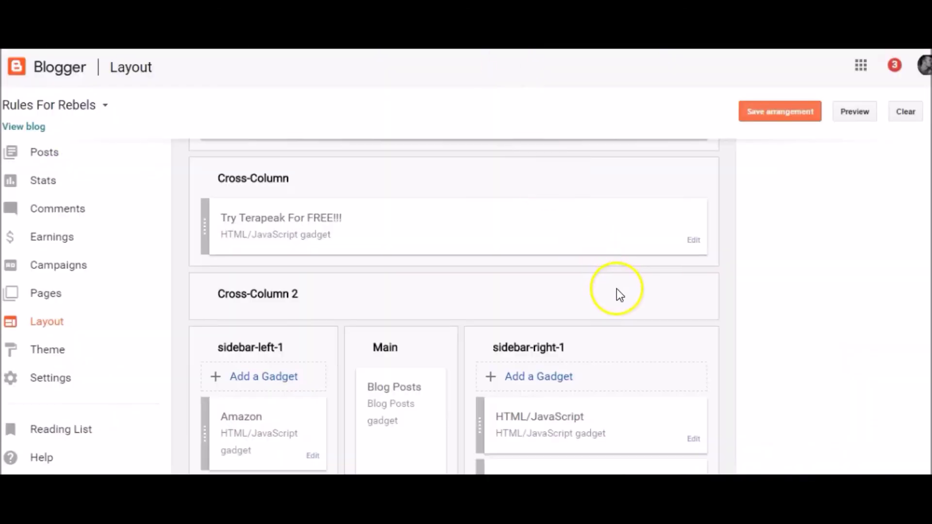
scroll(616, 293, down, 1)
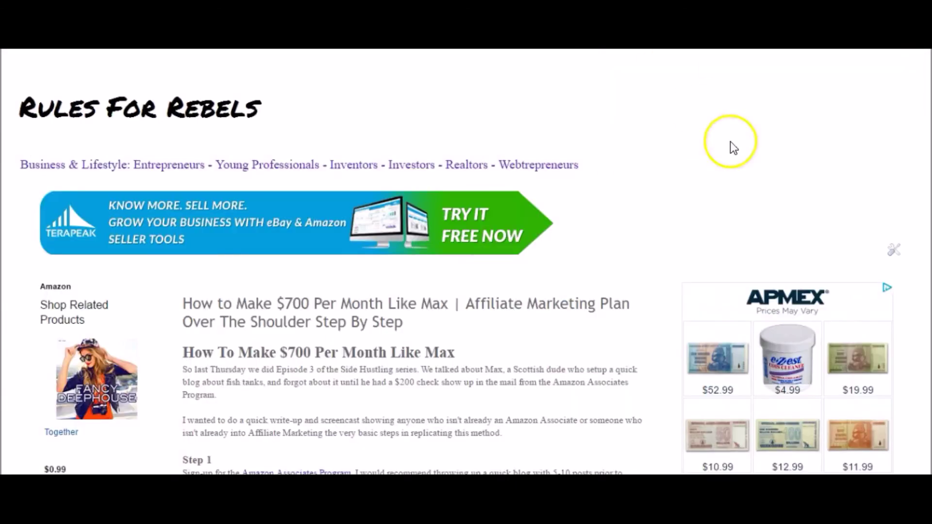
scroll(730, 142, down, 3)
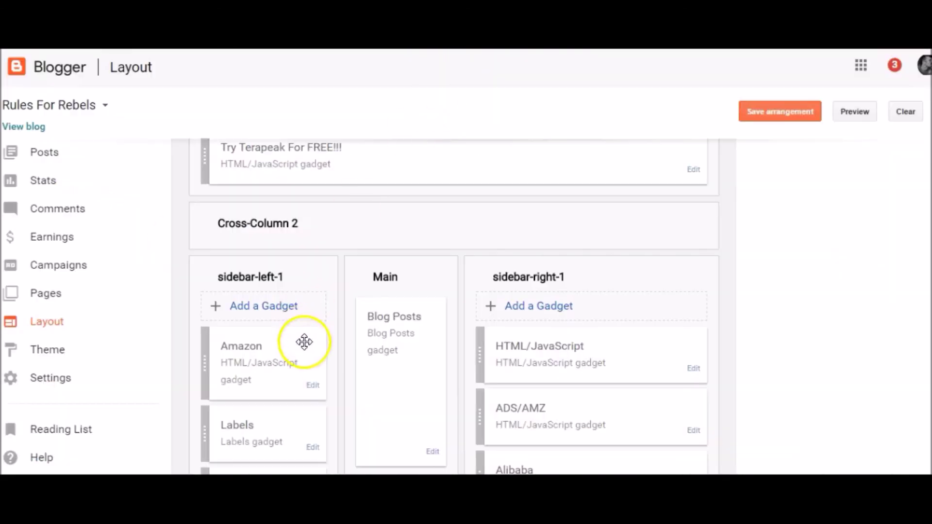
scroll(342, 397, down, 10)
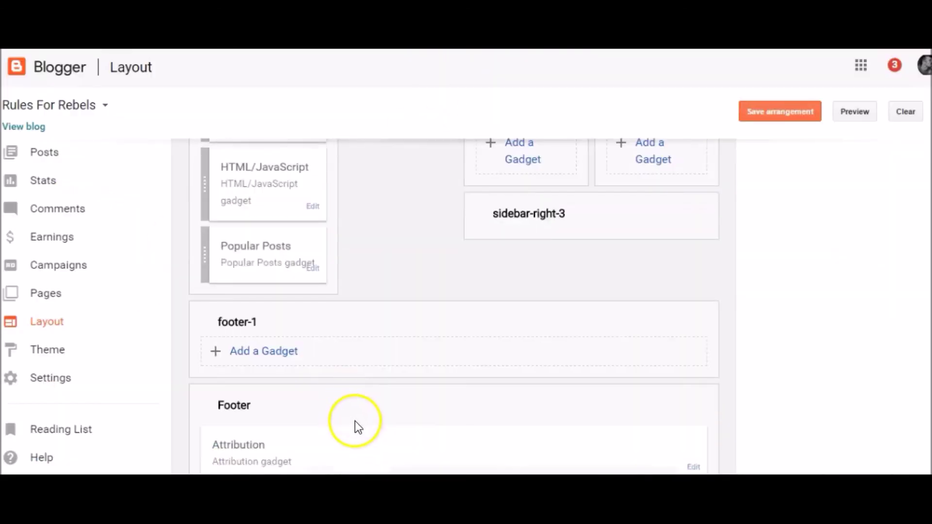
scroll(366, 418, up, 15)
scroll(368, 418, up, 4)
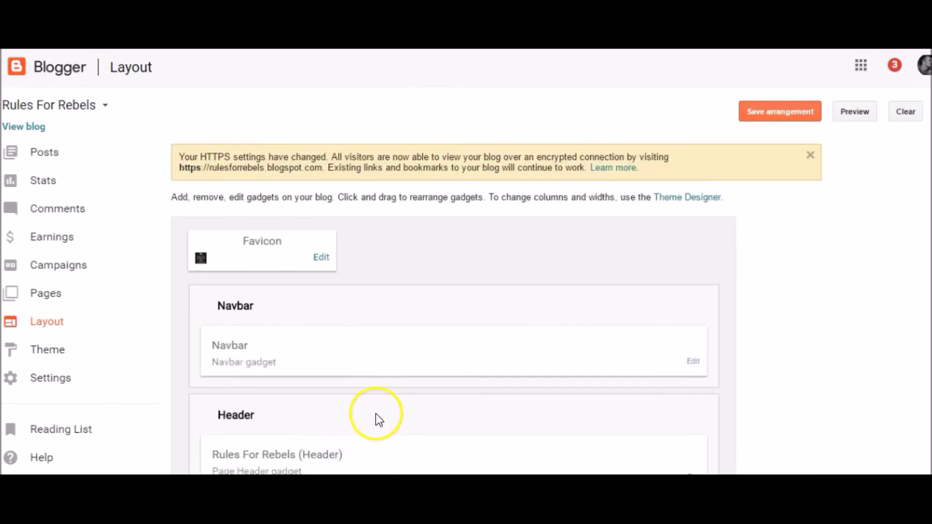
scroll(376, 410, down, 2)
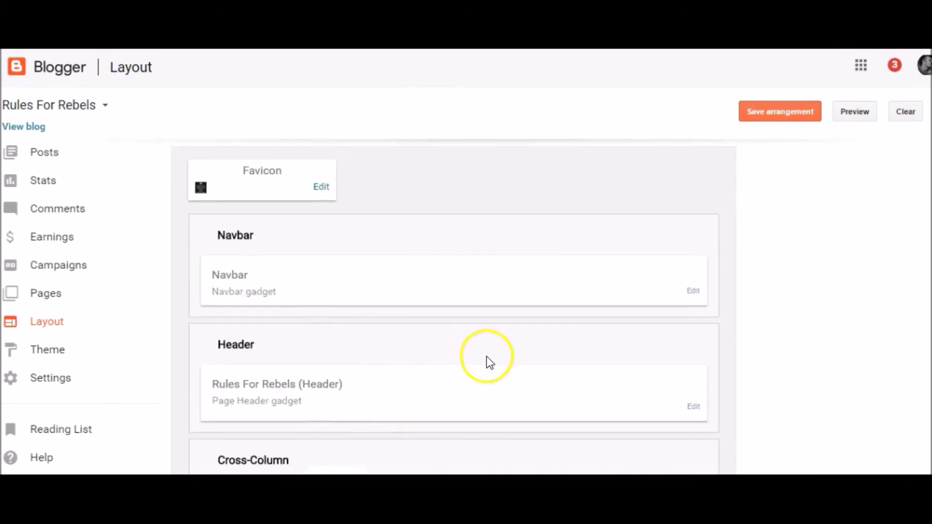
scroll(489, 362, down, 10)
scroll(548, 391, up, 2)
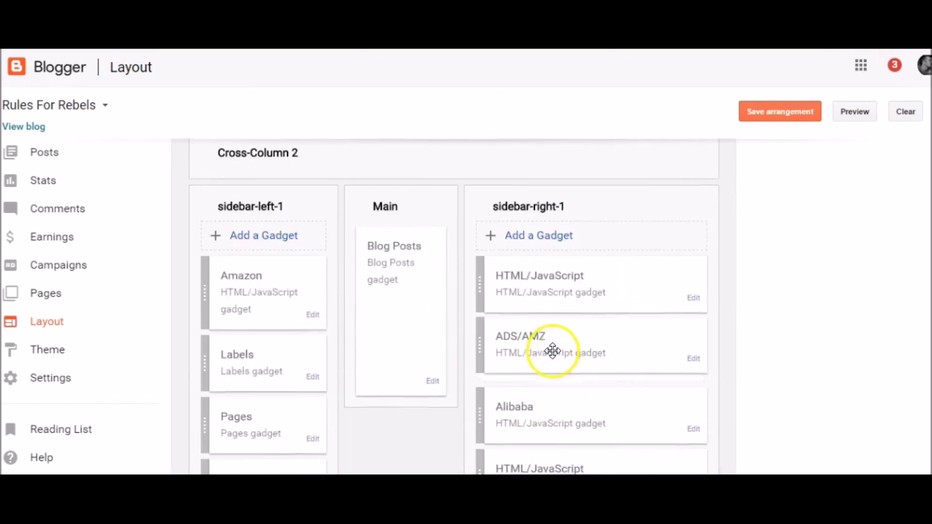
Remove the first HTML/JavaScript gadget, the one with Amazon ad code, from sidebar-right-1
mouse_move(553, 351)
mouse_down()
mouse_move(545, 264)
mouse_move(546, 345)
mouse_up()
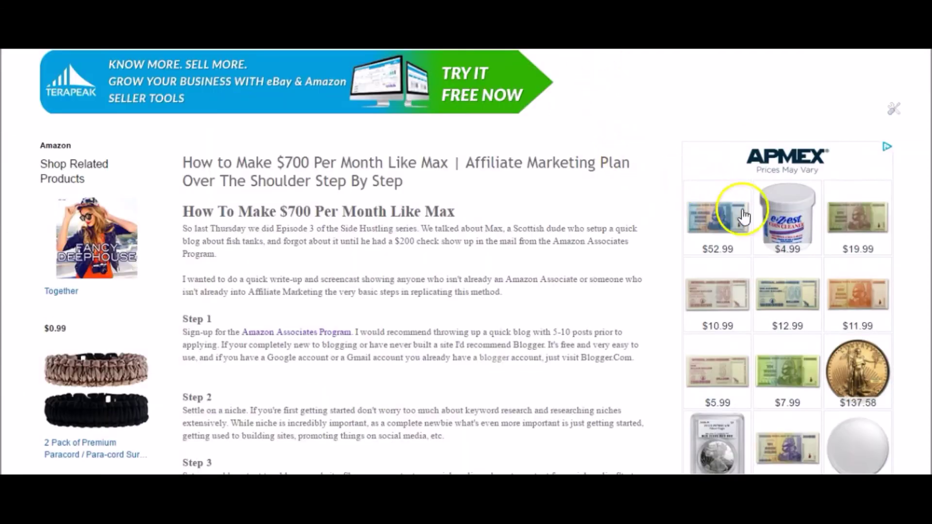
scroll(783, 291, down, 4)
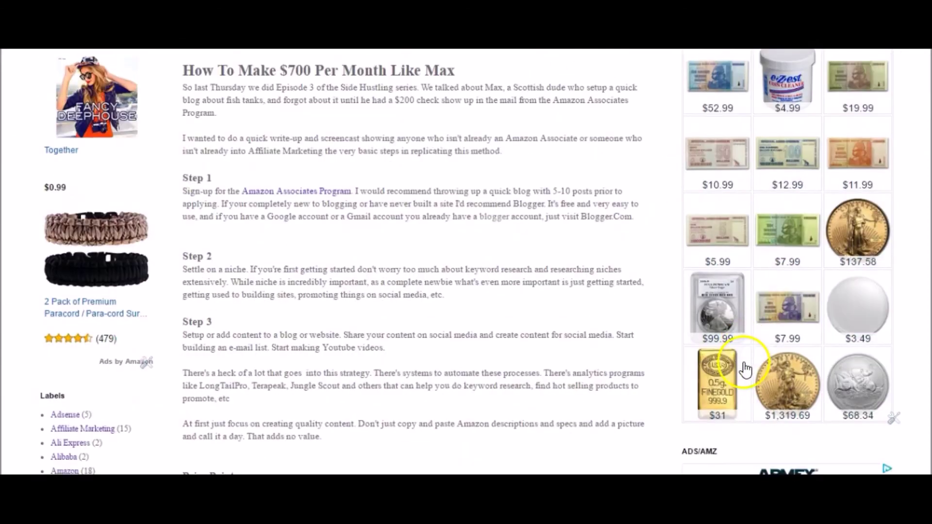
scroll(739, 371, up, 7)
scroll(799, 408, down, 5)
scroll(491, 83, up, 5)
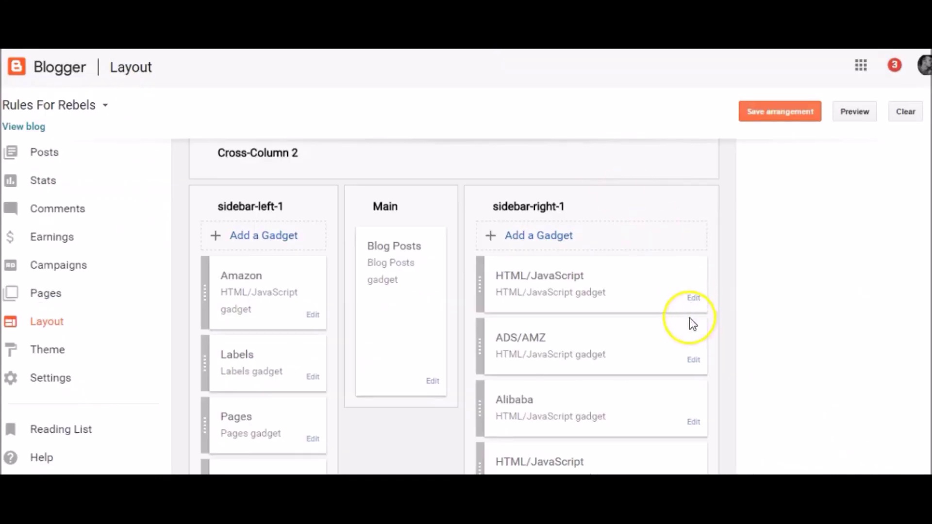
click(694, 298)
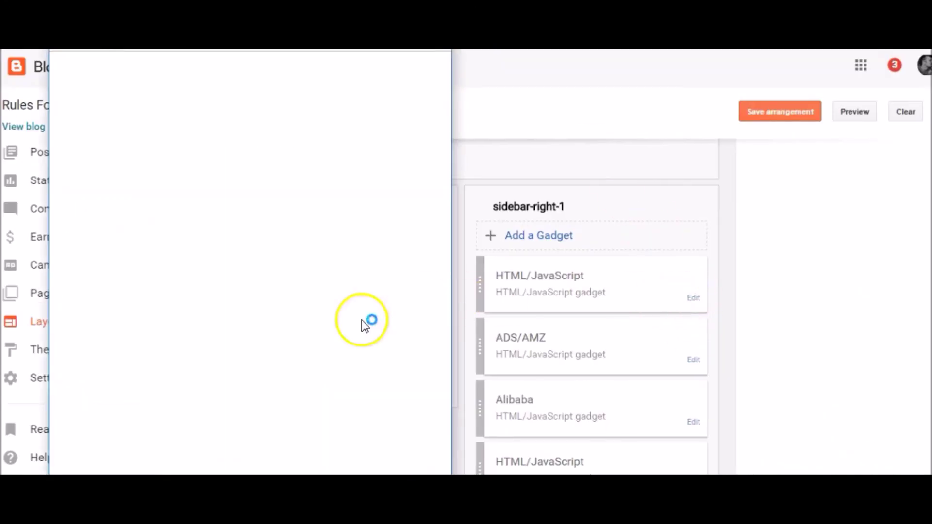
click(209, 414)
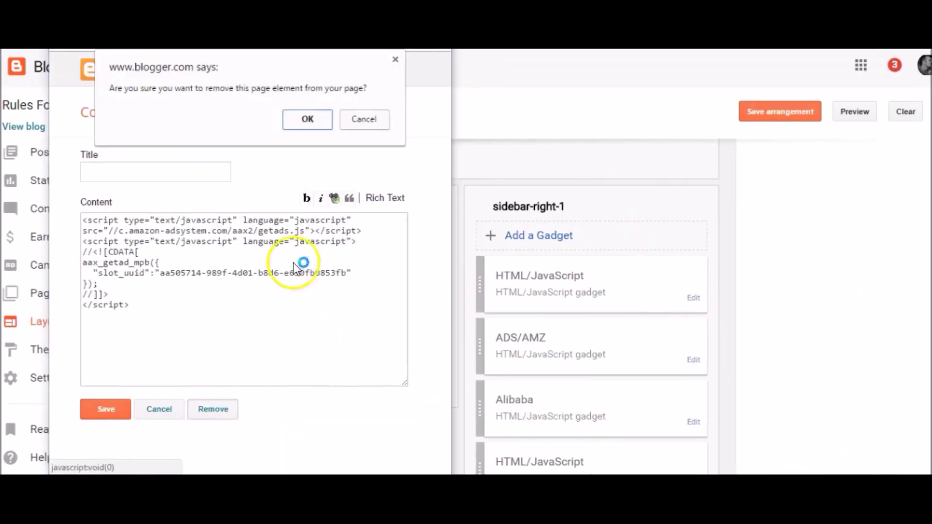
click(301, 120)
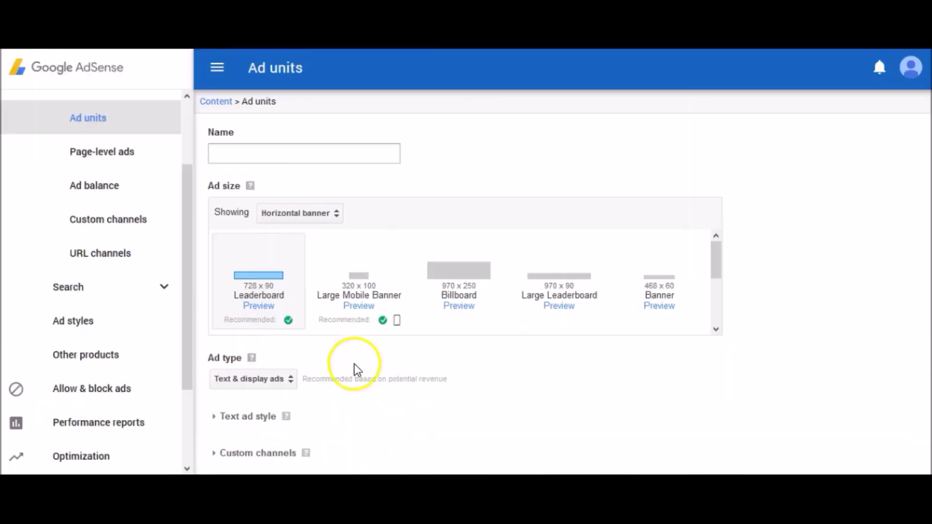
Show Recommended sizes and pick the 336 x 280 Large Rectangle
scroll(584, 312, down, 3)
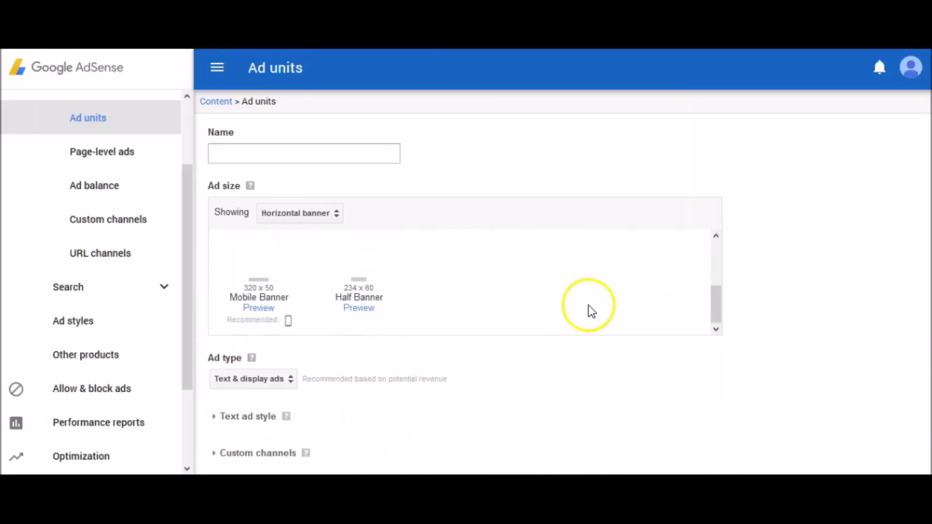
click(340, 215)
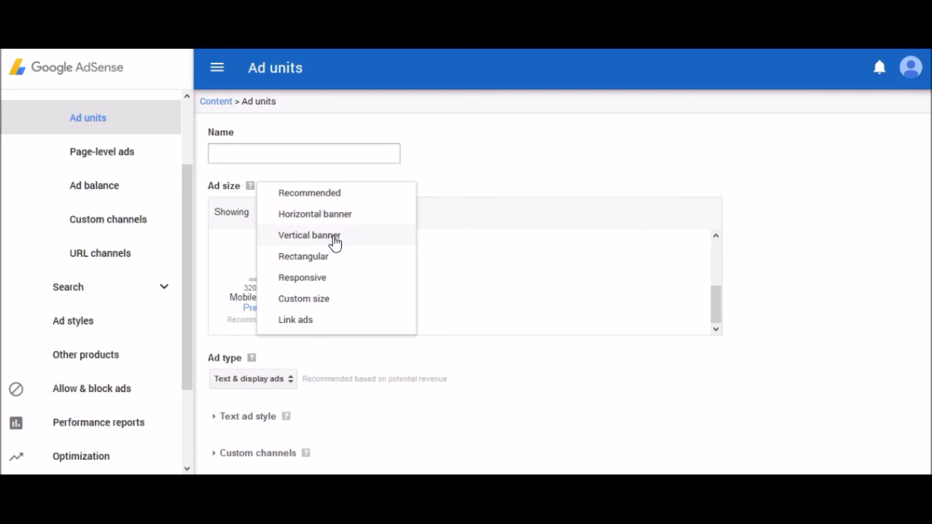
click(347, 195)
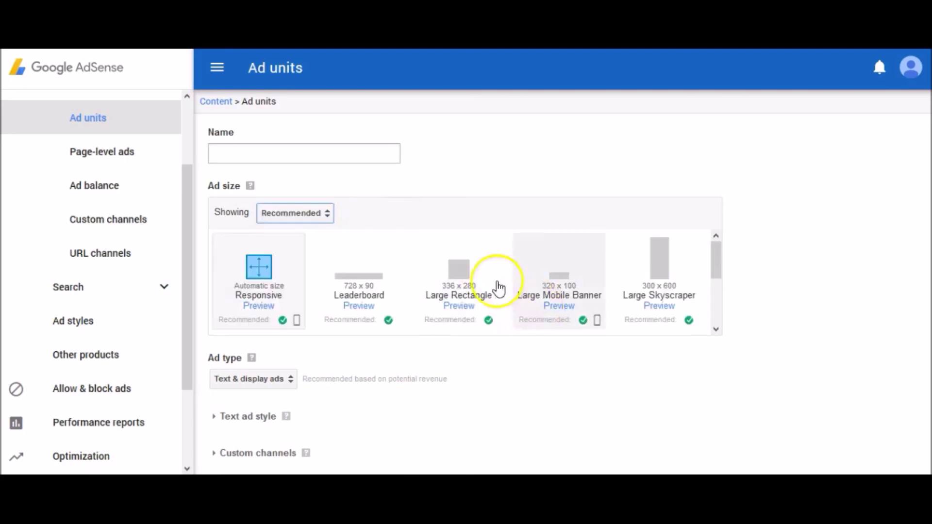
click(465, 287)
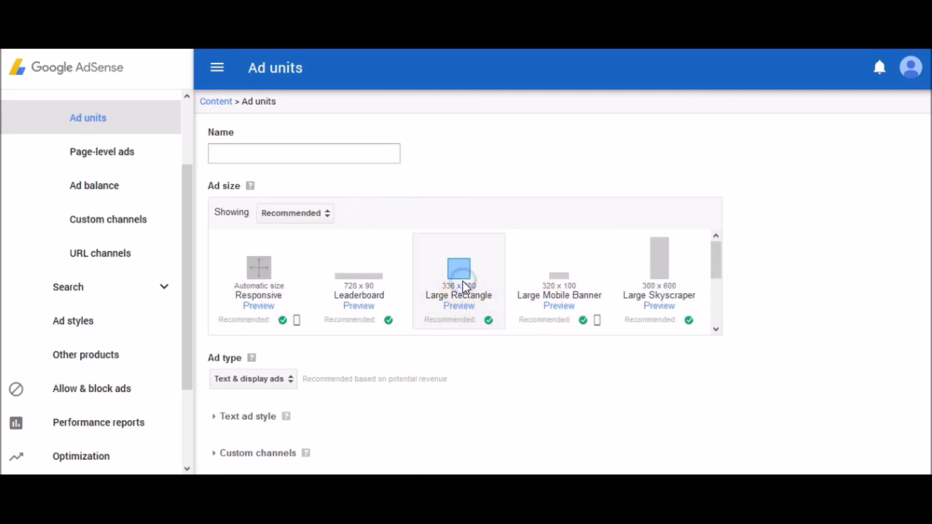
Keep the ad type as Text & display ads
scroll(467, 287, down, 3)
scroll(369, 376, down, 2)
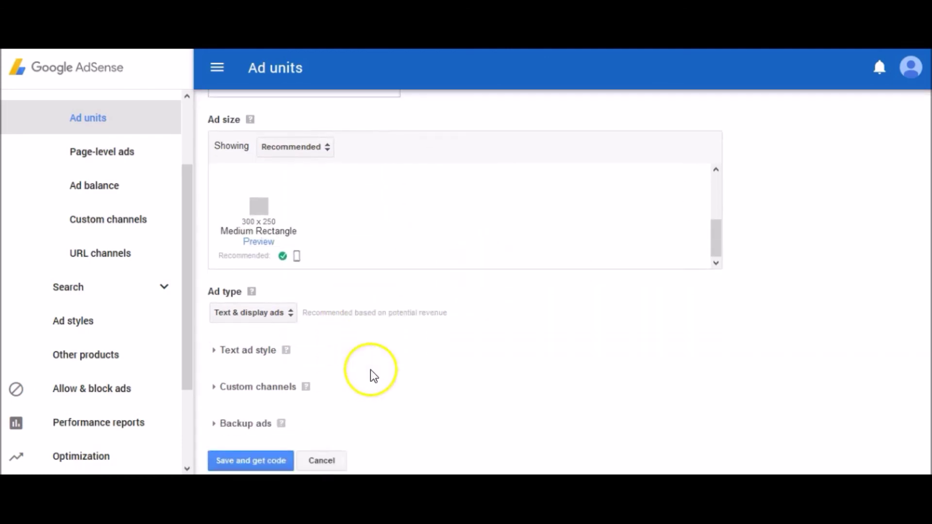
click(290, 314)
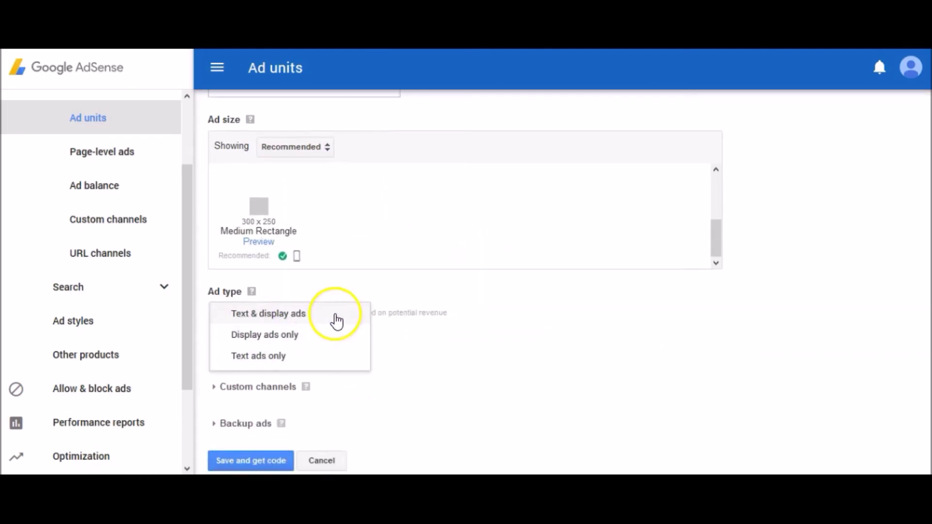
click(315, 322)
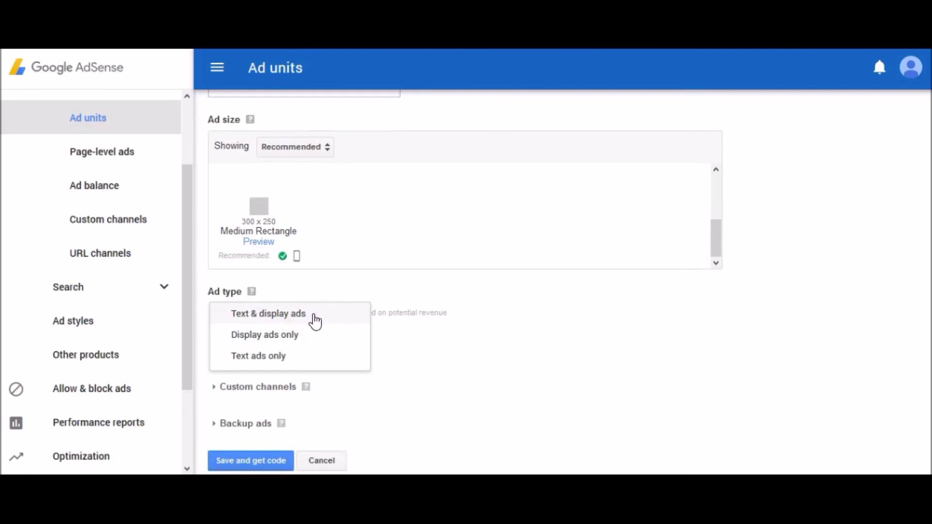
click(360, 335)
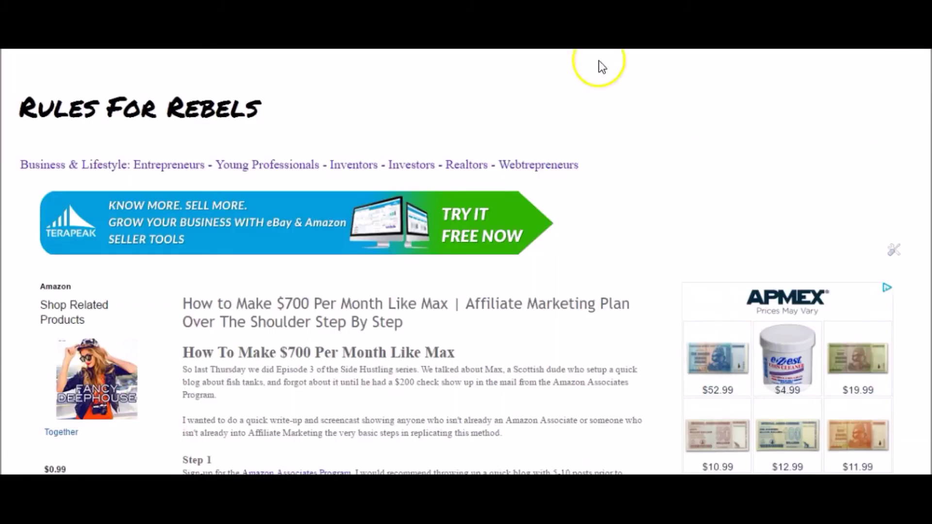
scroll(642, 279, down, 3)
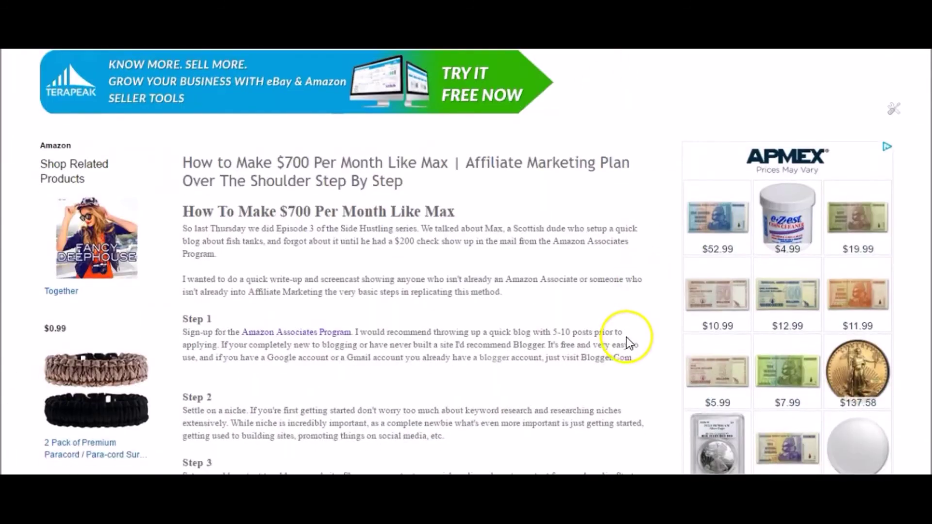
scroll(643, 343, down, 15)
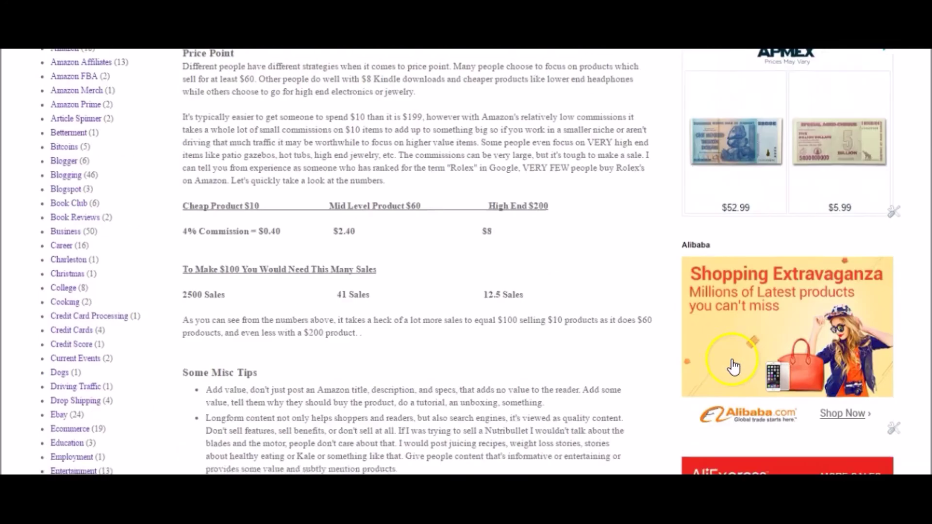
scroll(728, 379, down, 5)
scroll(707, 381, up, 20)
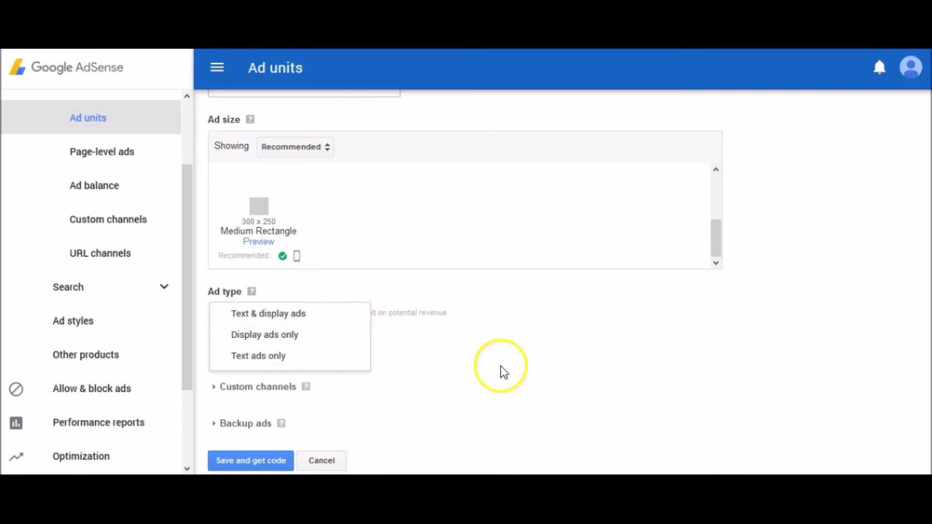
click(520, 368)
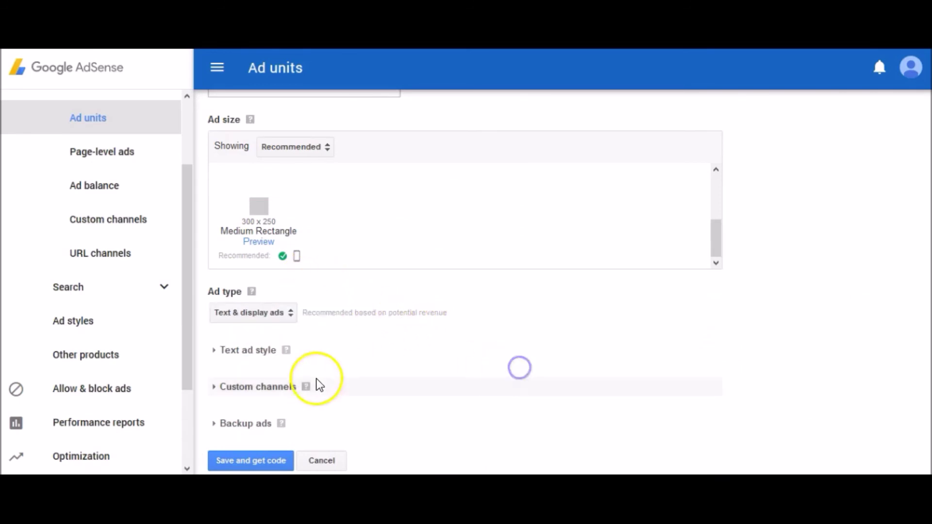
Expand Text ad style and review the Default style colours and Optimal font
click(258, 354)
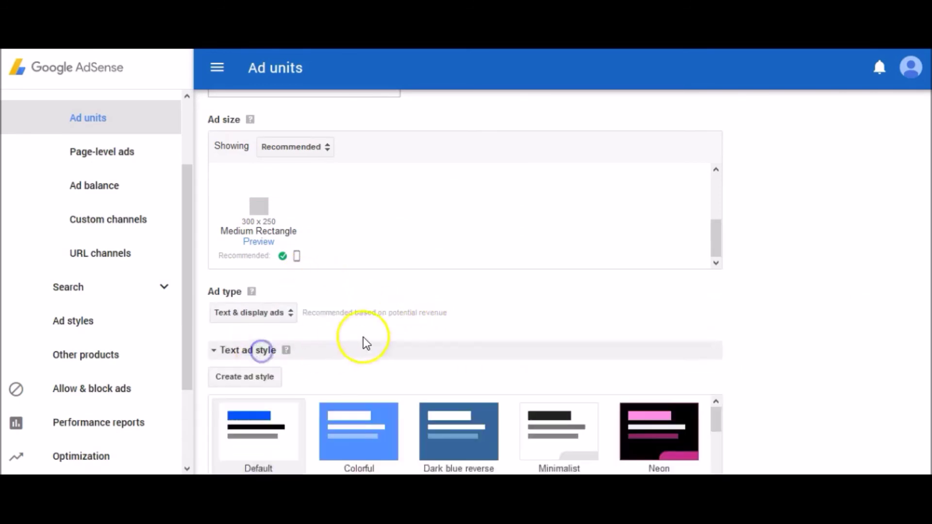
scroll(388, 328, down, 5)
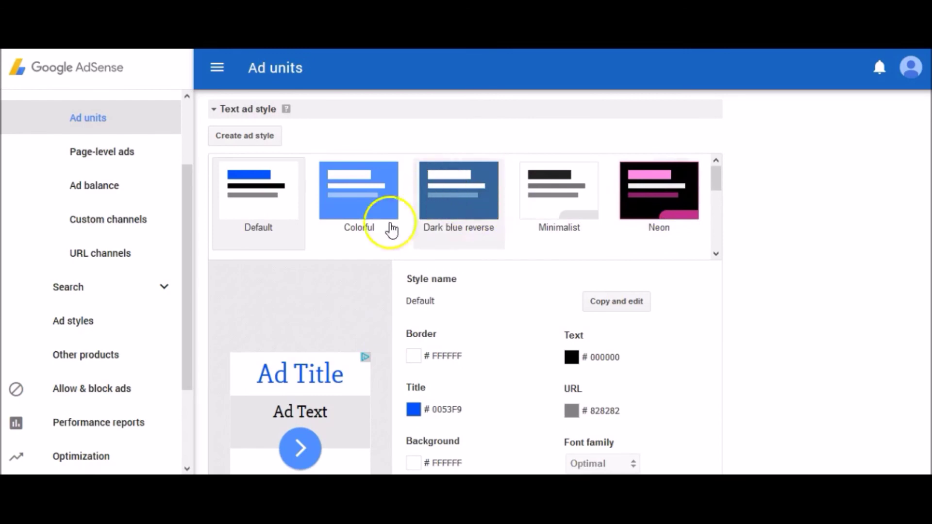
scroll(770, 337, down, 3)
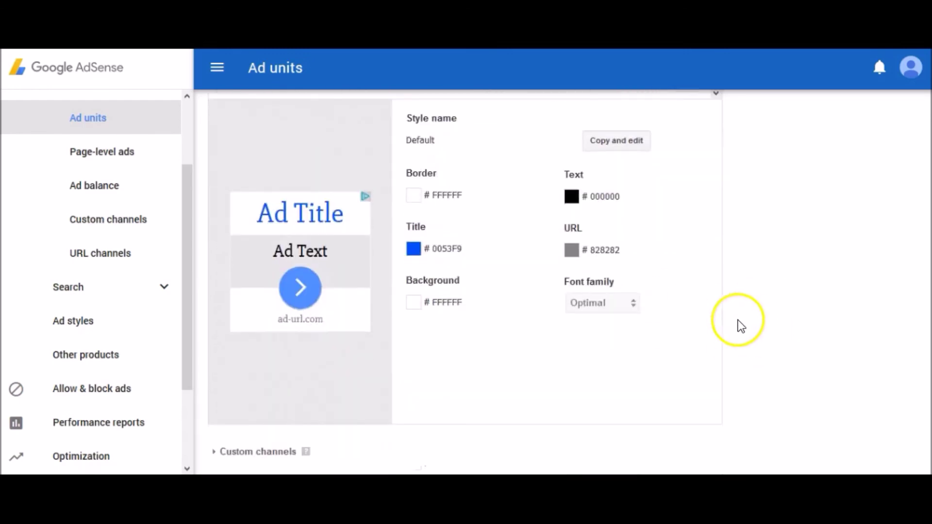
scroll(738, 327, up, 3)
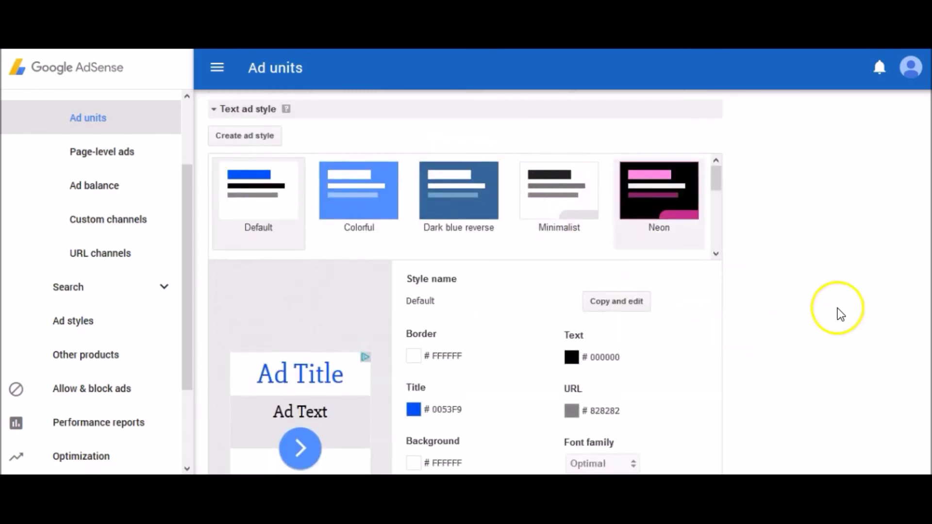
scroll(828, 383, down, 5)
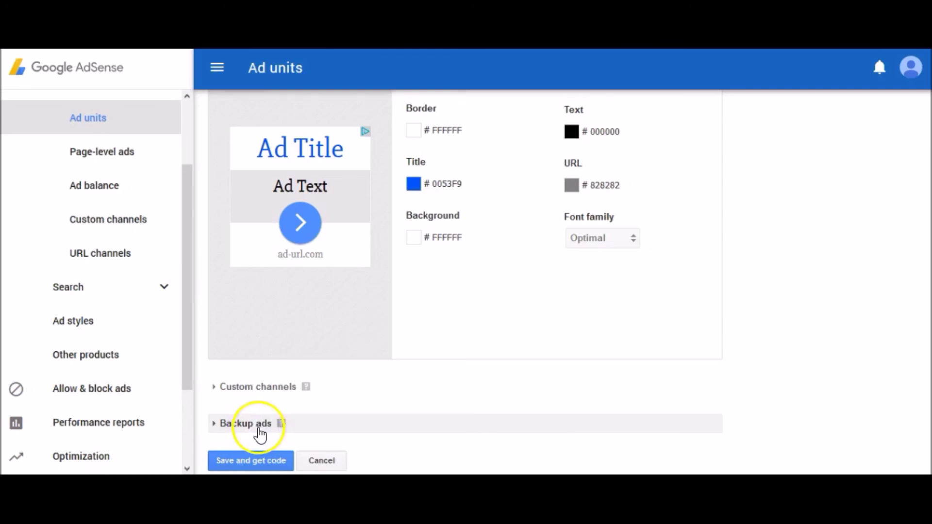
scroll(260, 435, up, 10)
scroll(261, 433, down, 10)
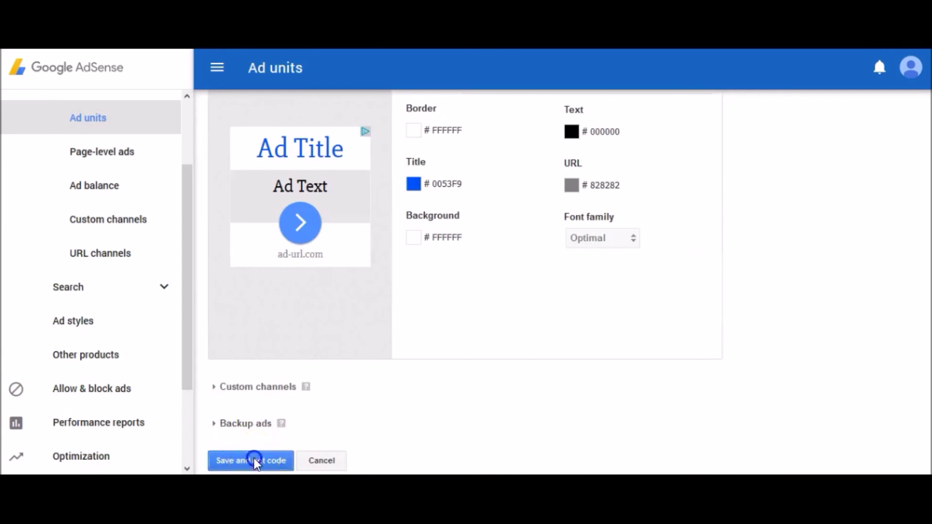
Fill in R4R as the required ad unit name and save to get the ad code
click(255, 461)
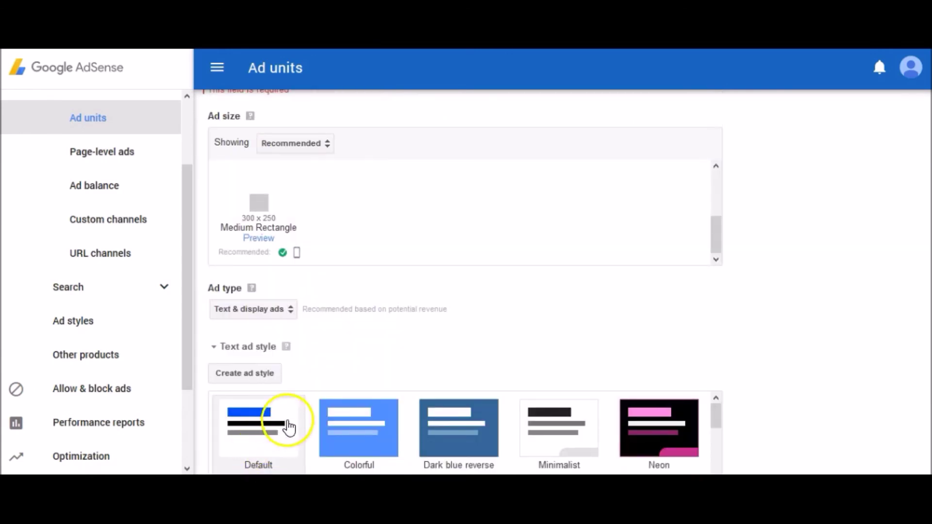
scroll(291, 421, down, 10)
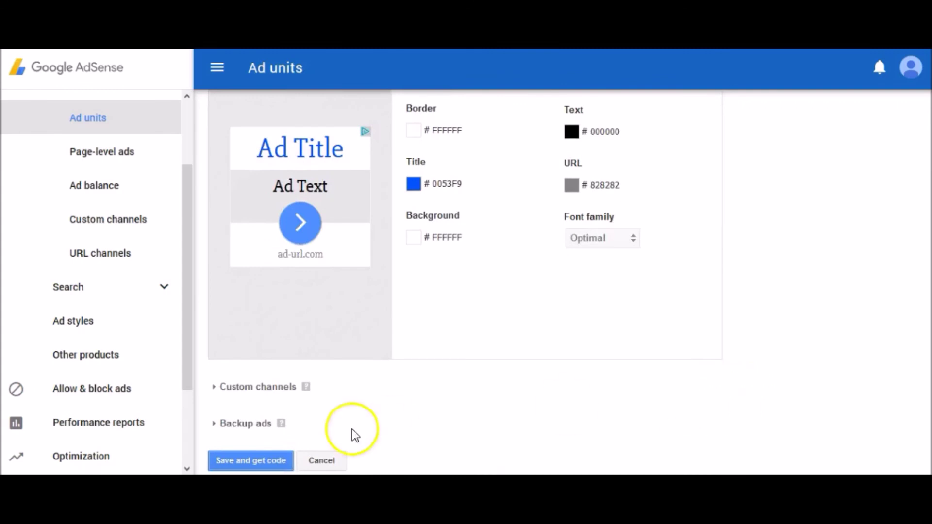
click(262, 461)
scroll(280, 432, up, 5)
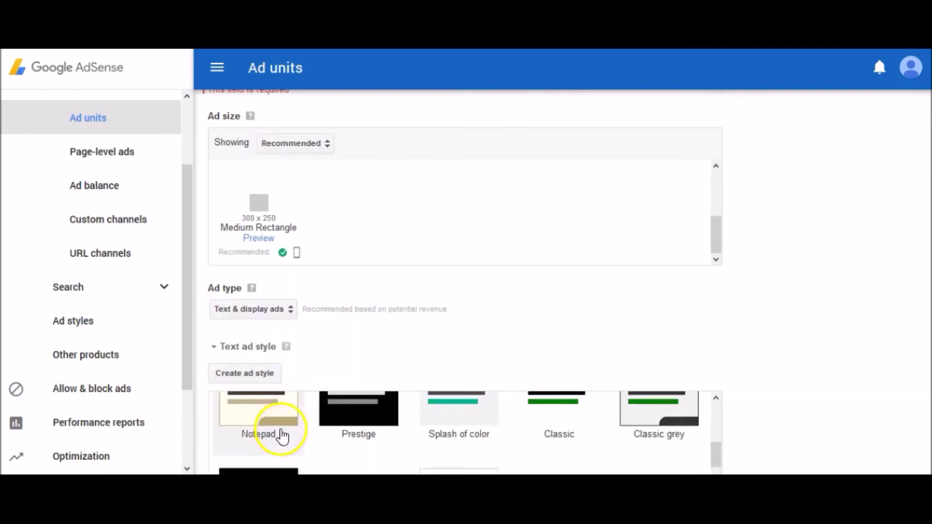
scroll(323, 389, up, 3)
click(295, 158)
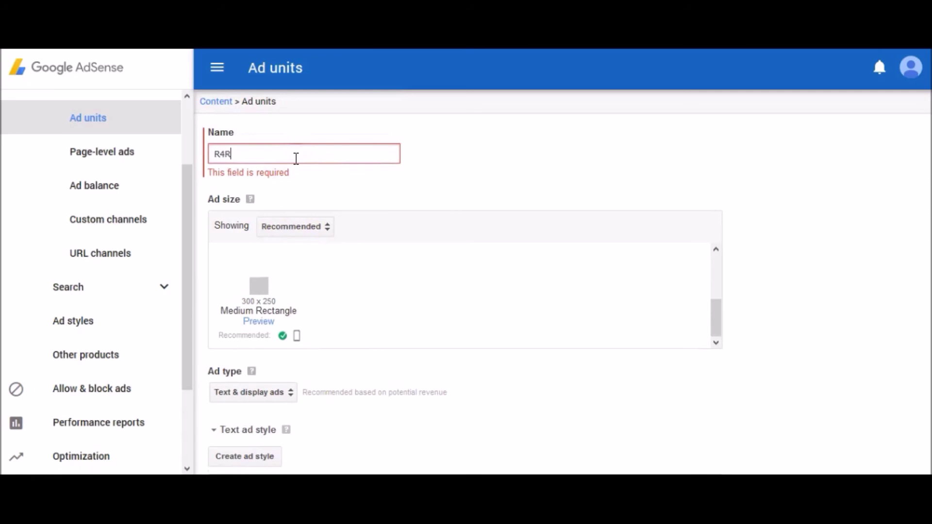
scroll(516, 169, down, 12)
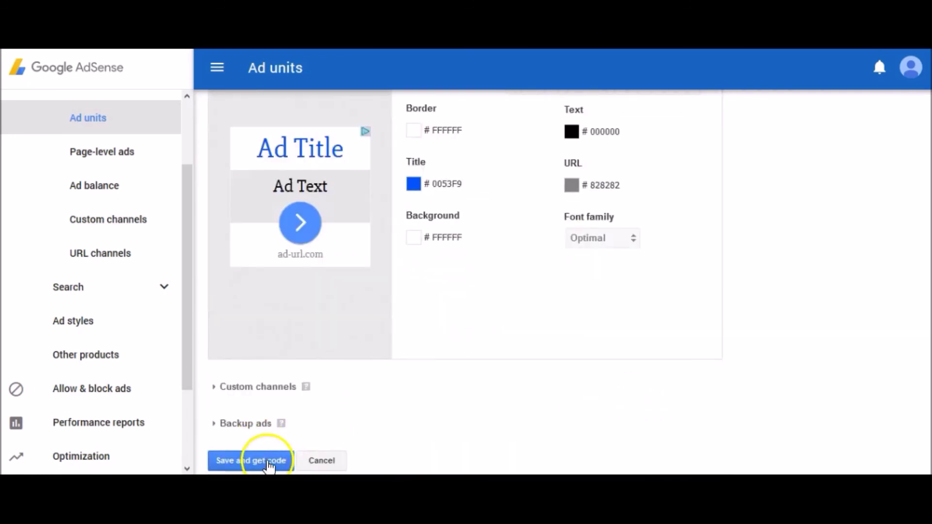
click(268, 464)
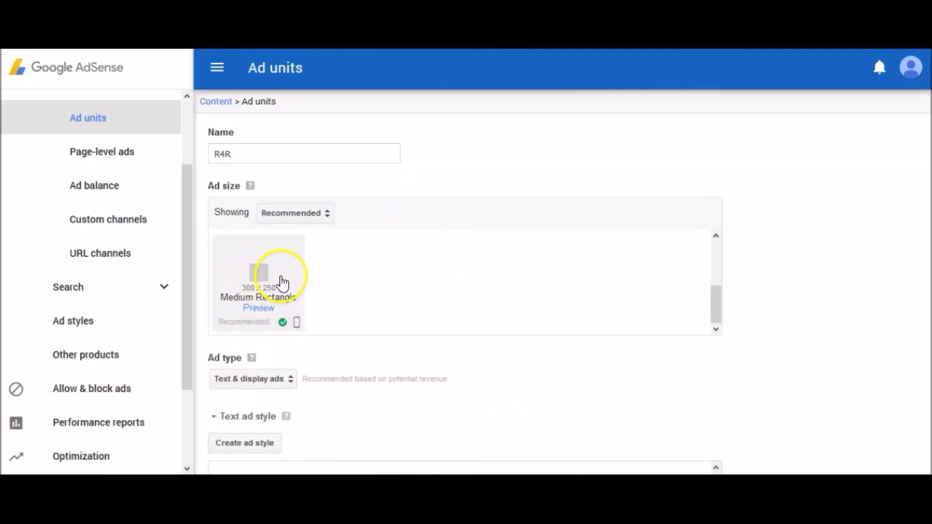
scroll(577, 402, down, 10)
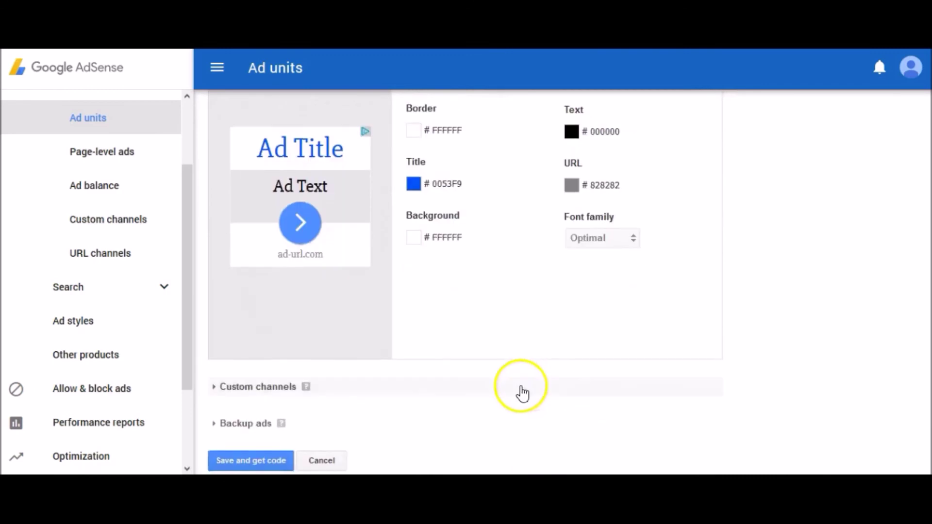
click(258, 465)
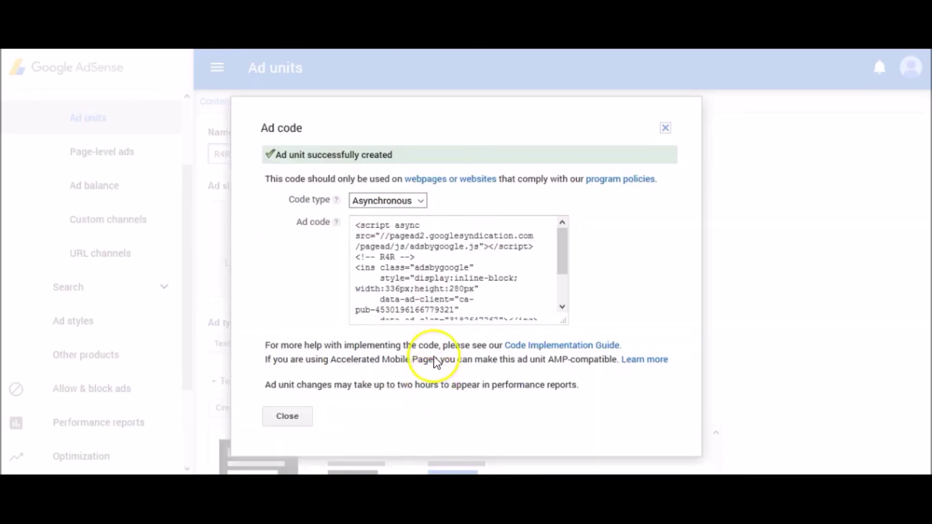
Select and copy the complete R4R ad code from the Ad code box
click(431, 273)
scroll(433, 277, down, 2)
right_click(432, 263)
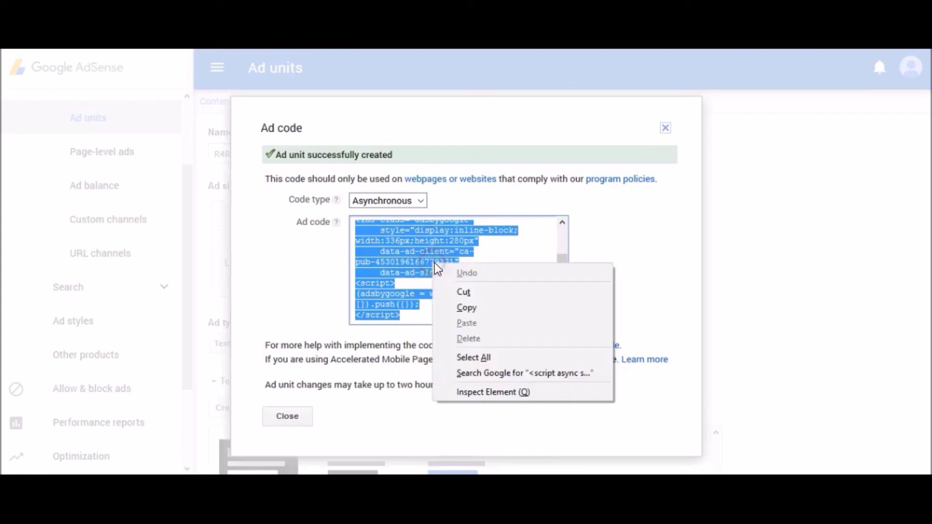
click(466, 309)
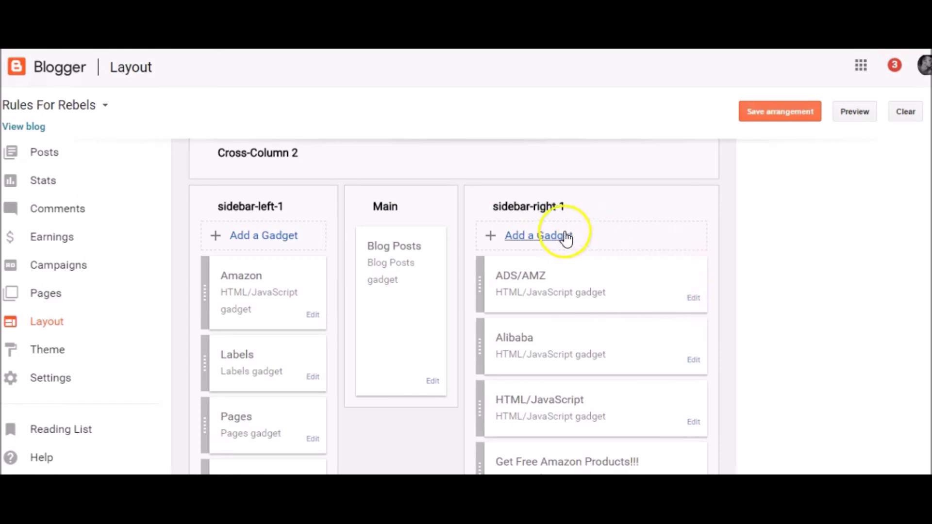
click(561, 235)
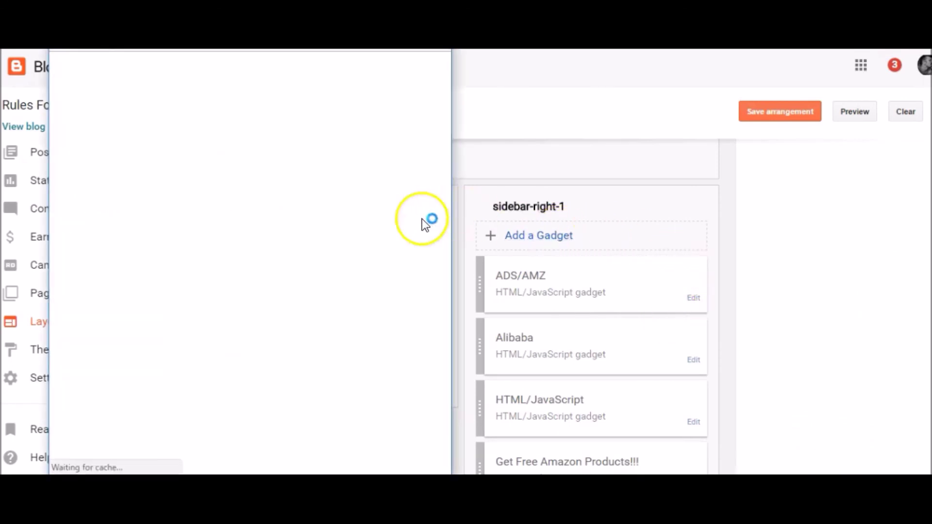
Add an untitled HTML/JavaScript gadget with the pasted AdSense code to sidebar-right-1
drag(445, 126, 445, 163)
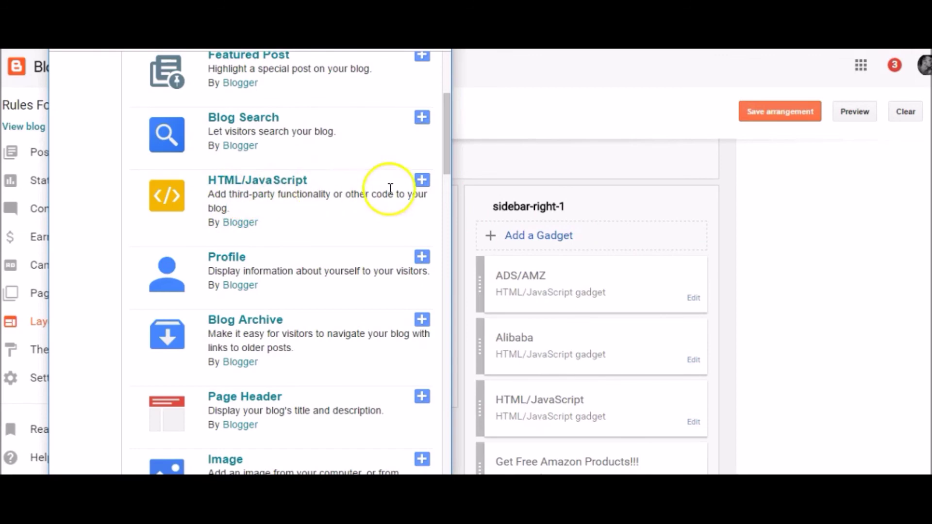
click(421, 179)
right_click(252, 264)
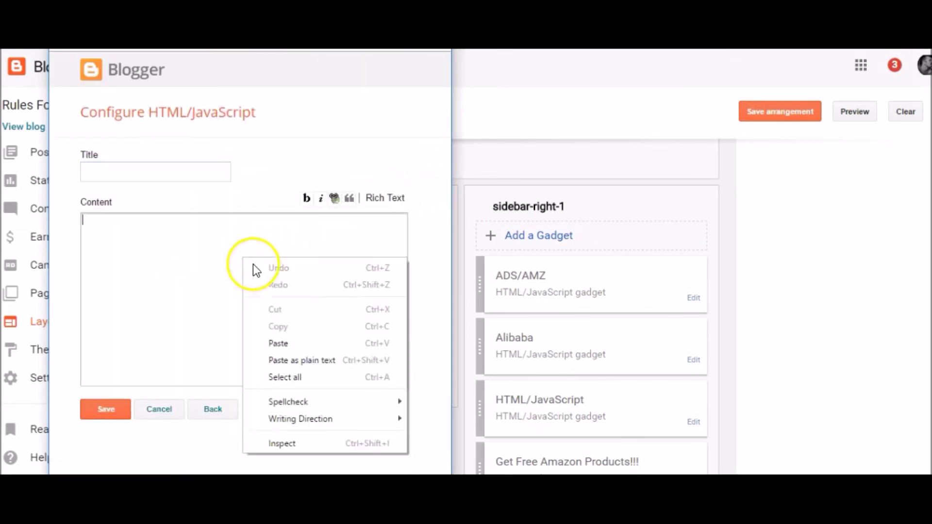
click(278, 344)
click(142, 174)
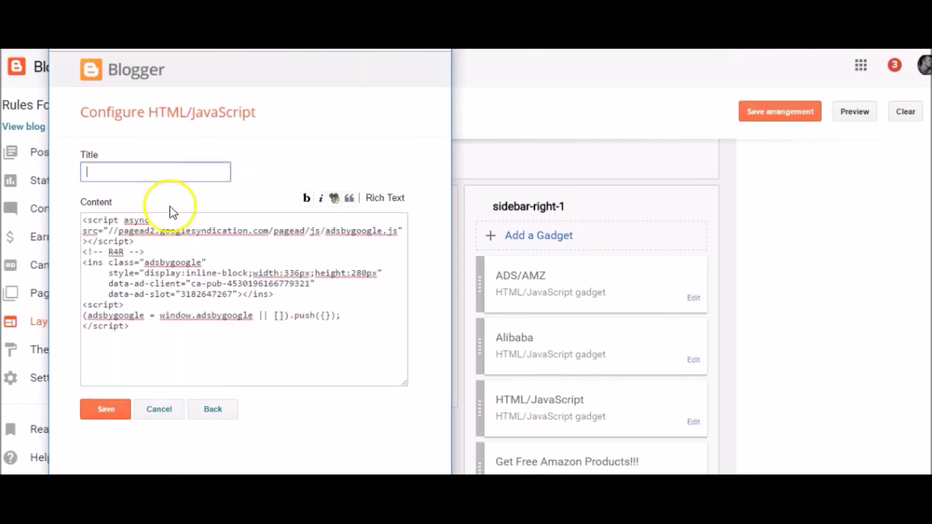
text(R4)
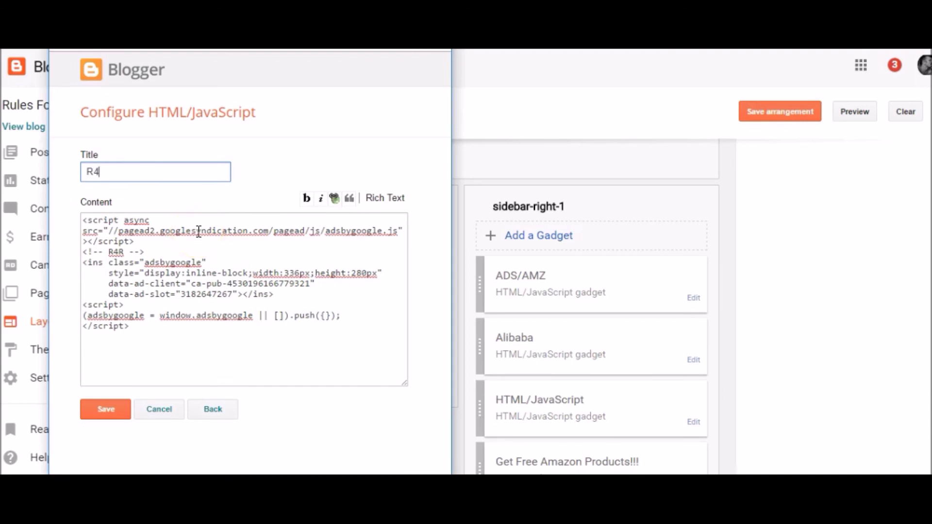
key(BackSpace)
key(BackSpace)
click(105, 409)
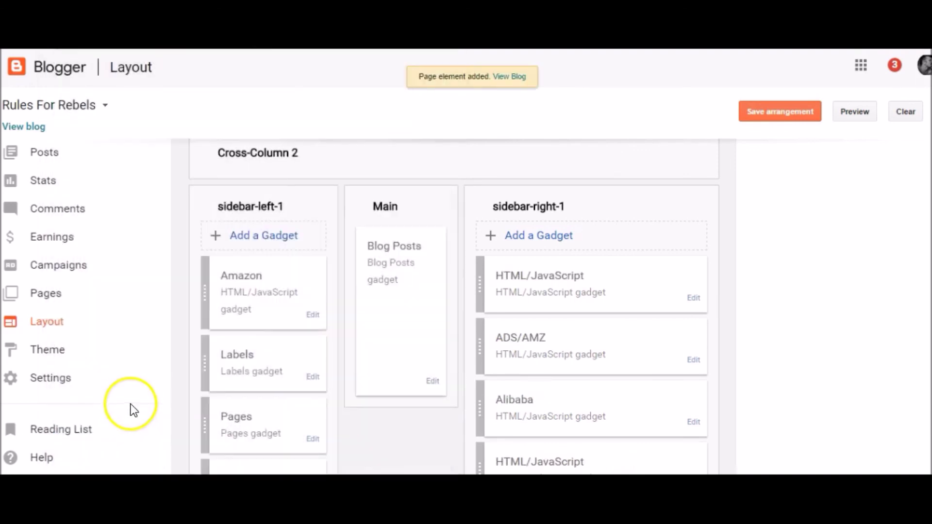
Save the layout arrangement and view the live Rules For Rebels blog
scroll(549, 298, up, 4)
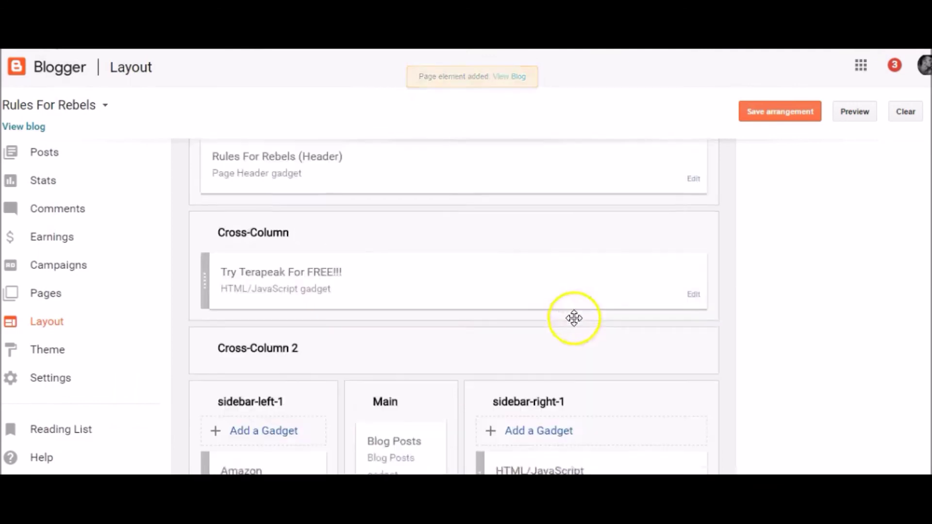
scroll(581, 320, up, 5)
click(779, 118)
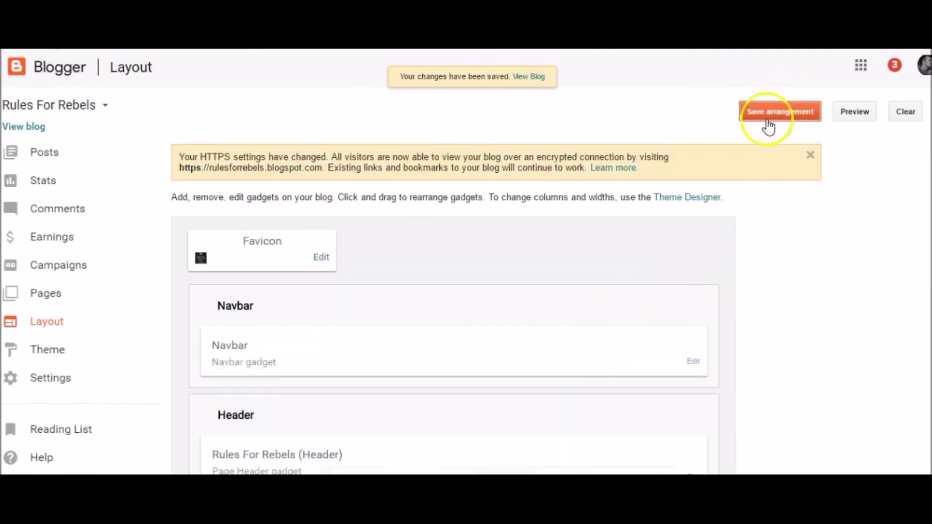
click(541, 77)
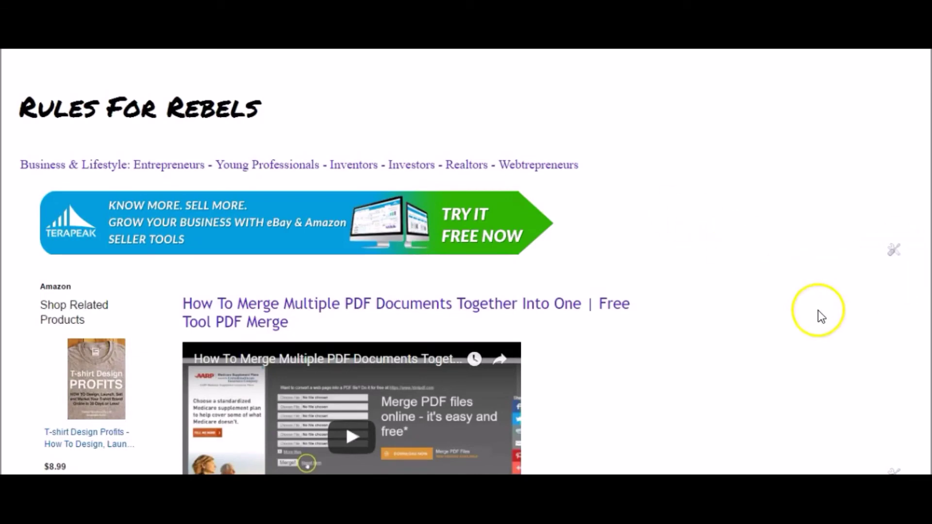
scroll(807, 330, down, 5)
scroll(796, 344, up, 5)
scroll(799, 339, down, 4)
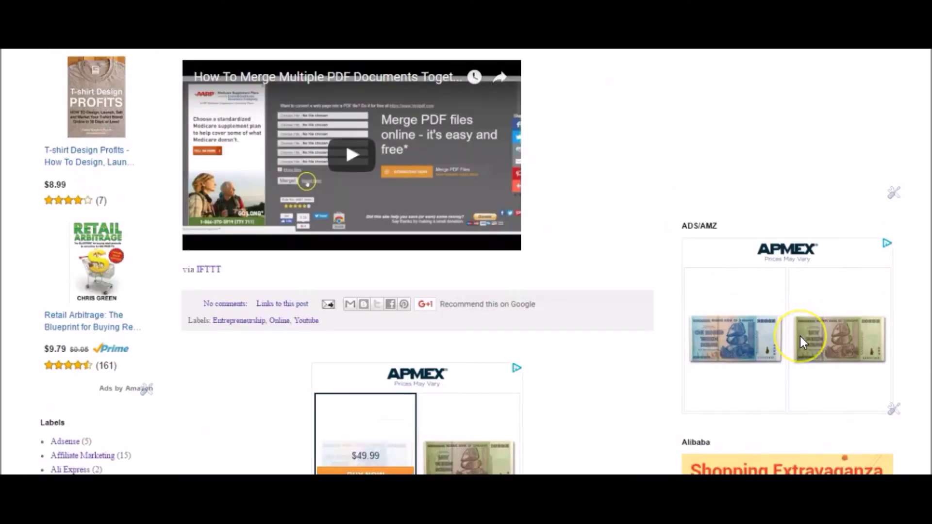
scroll(801, 339, up, 4)
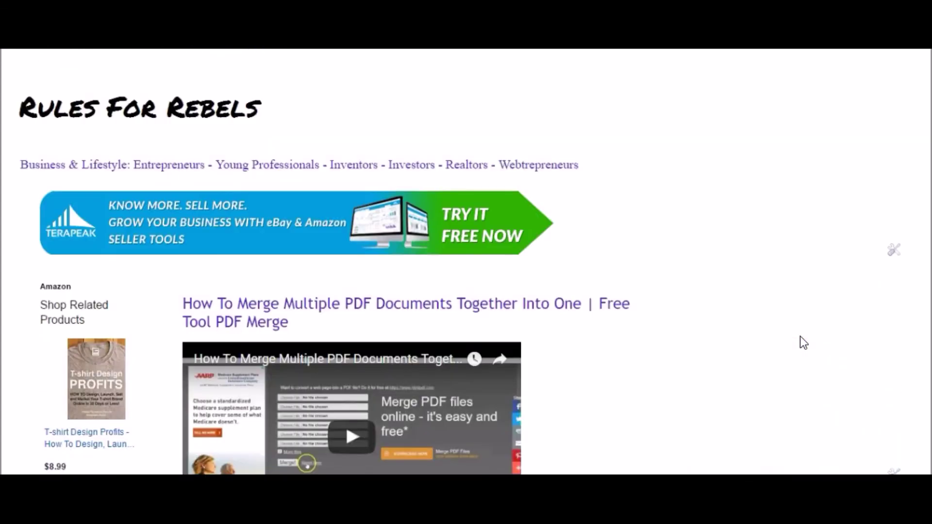
key(F5)
scroll(438, 166, down, 4)
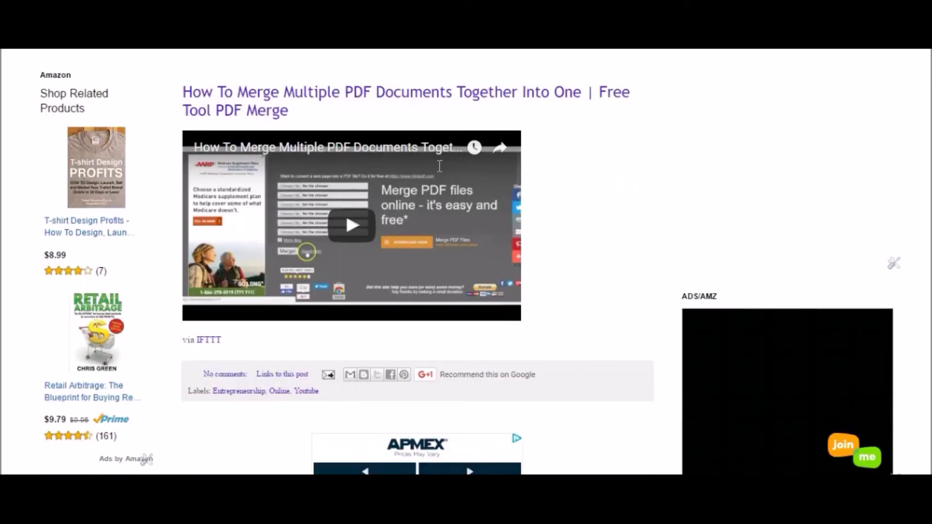
scroll(439, 166, up, 1)
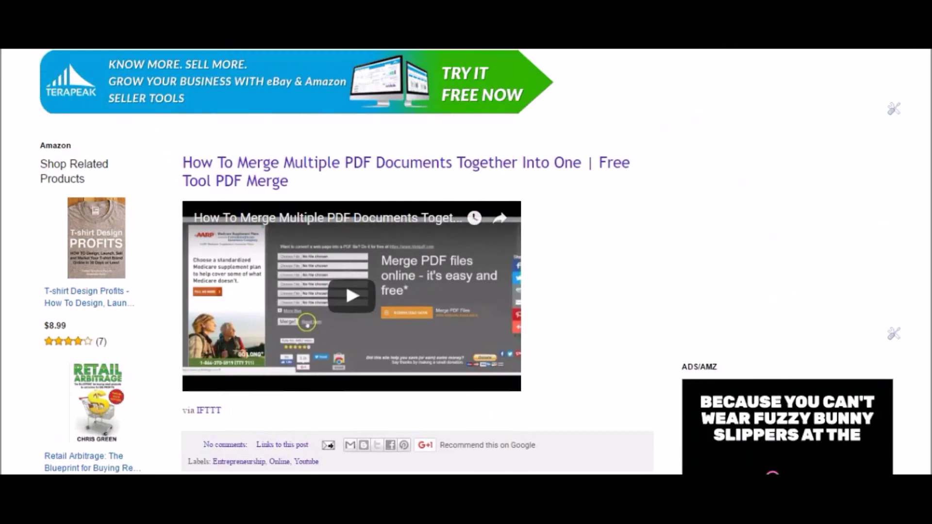
key(F5)
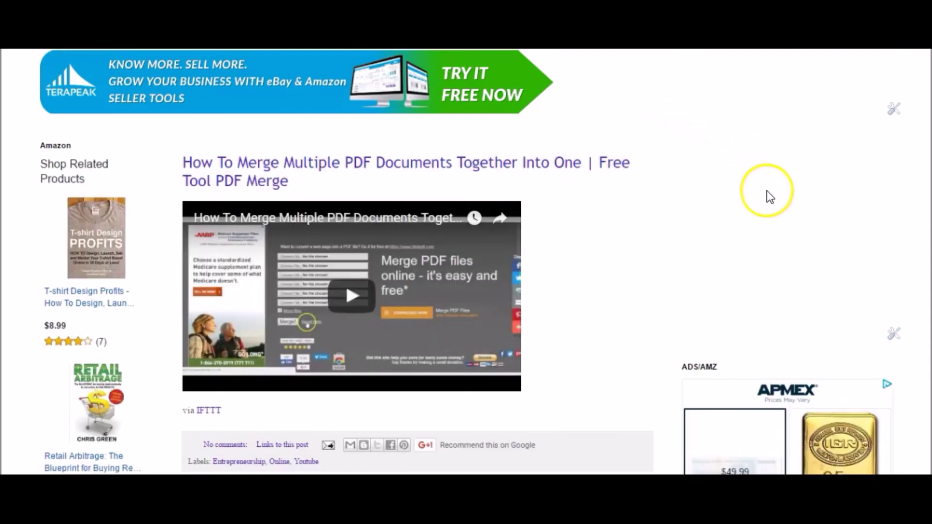
scroll(695, 247, up, 3)
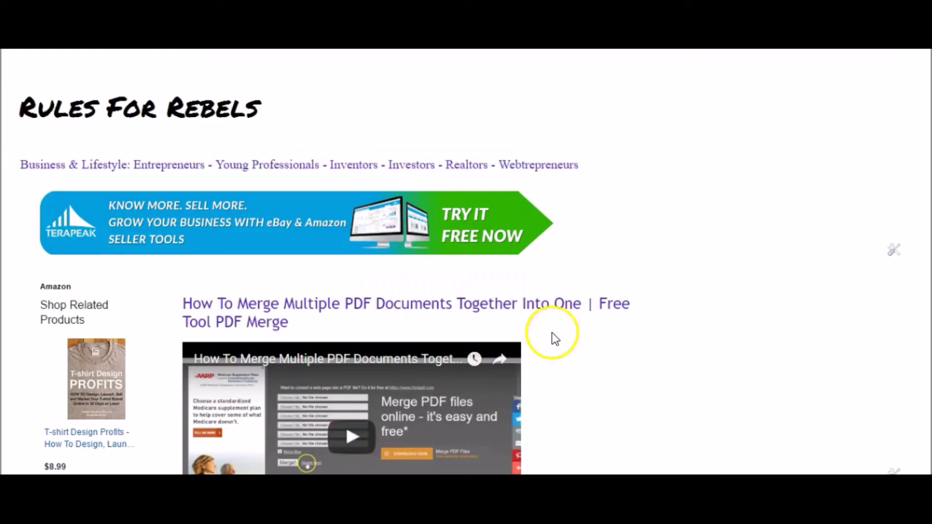
scroll(541, 360, down, 8)
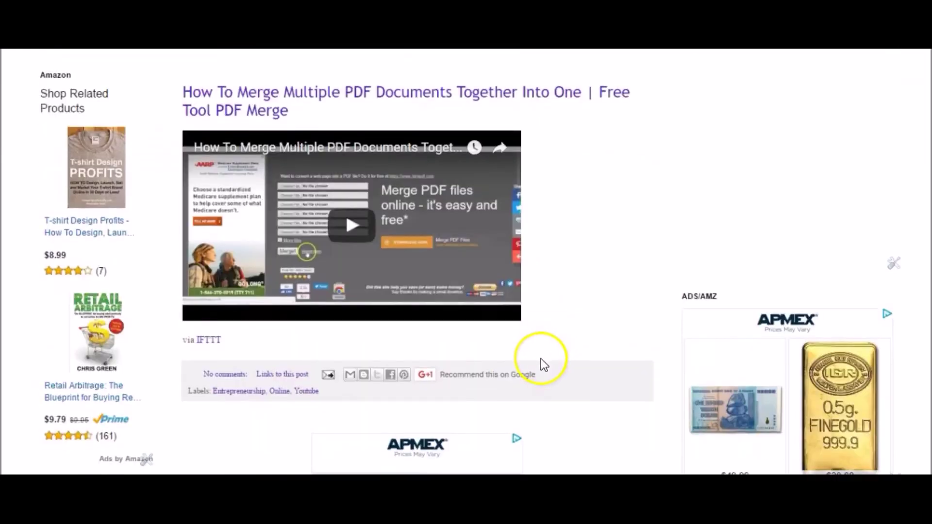
scroll(541, 361, up, 12)
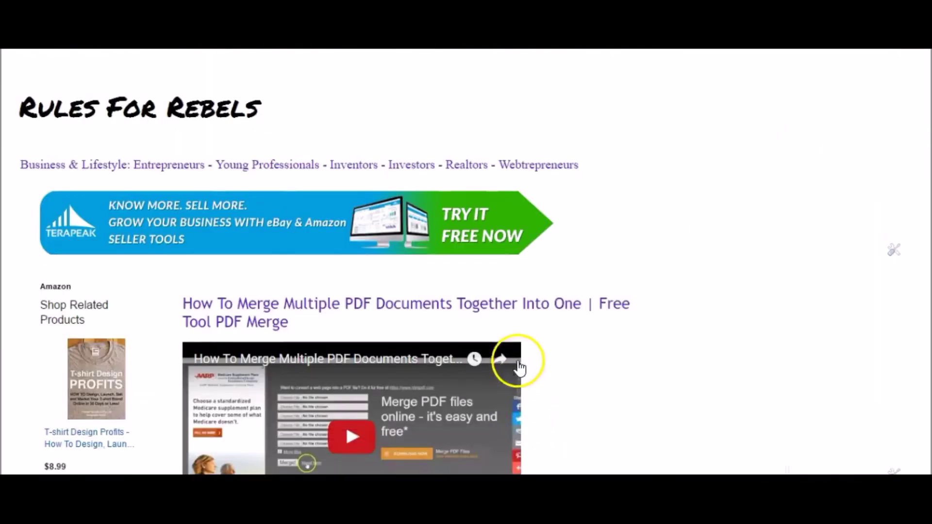
scroll(576, 298, down, 5)
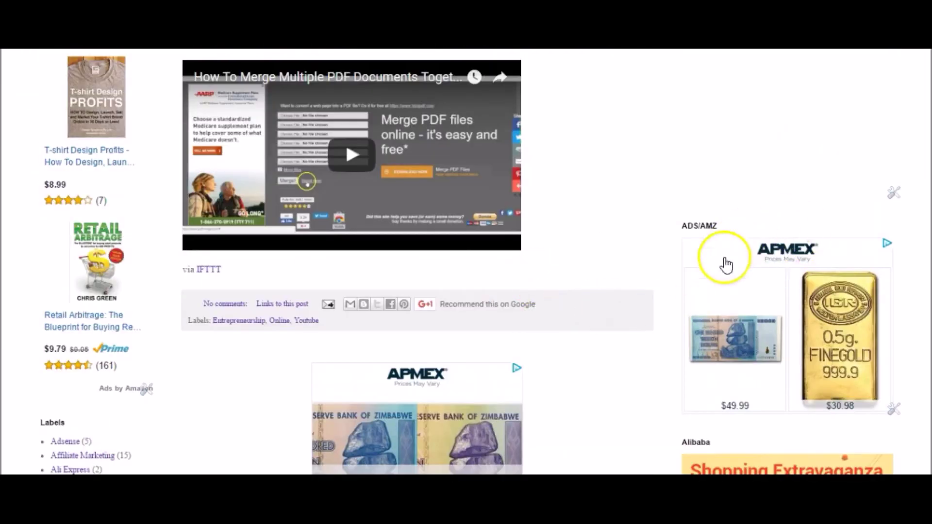
scroll(801, 262, up, 5)
click(6, 50)
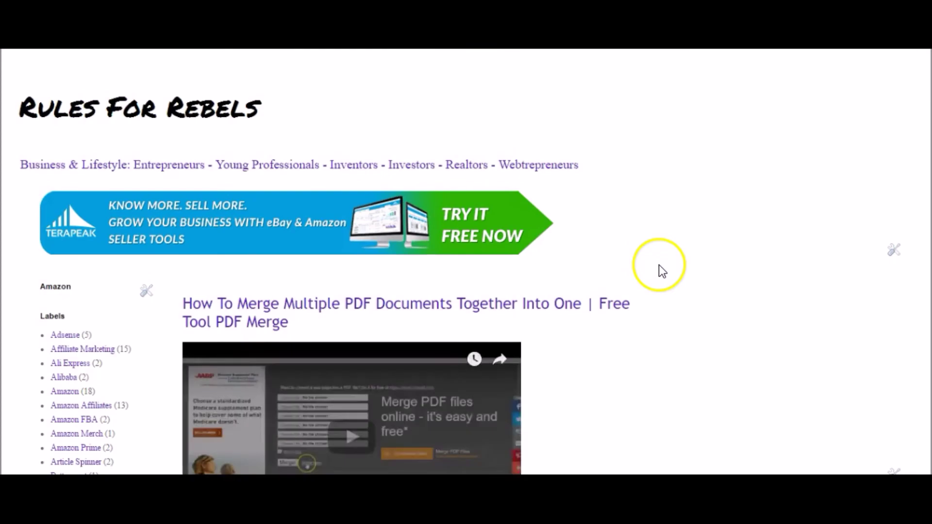
scroll(659, 266, down, 10)
scroll(652, 280, down, 20)
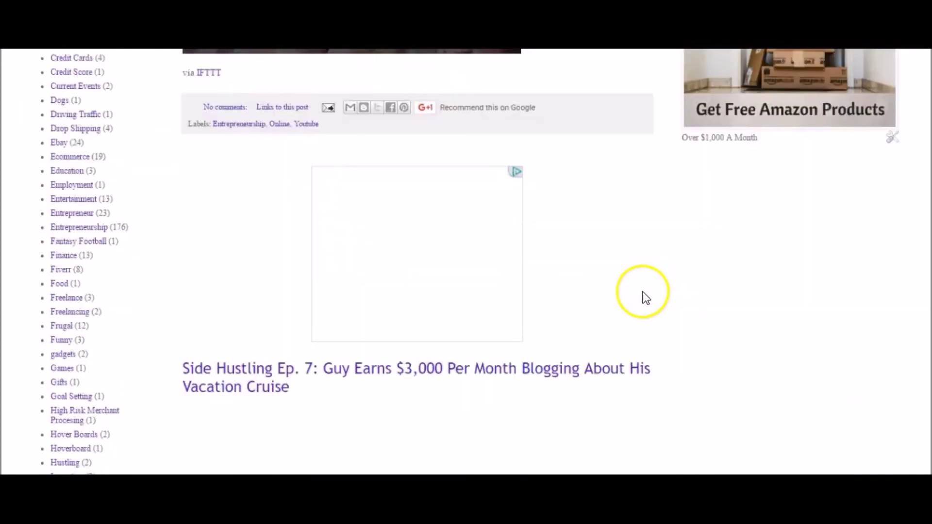
scroll(610, 325, up, 20)
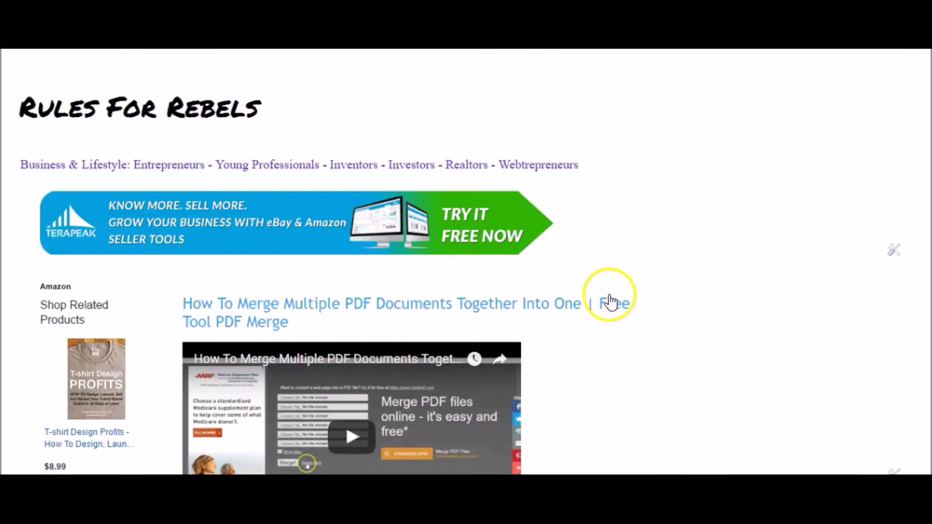
click(610, 298)
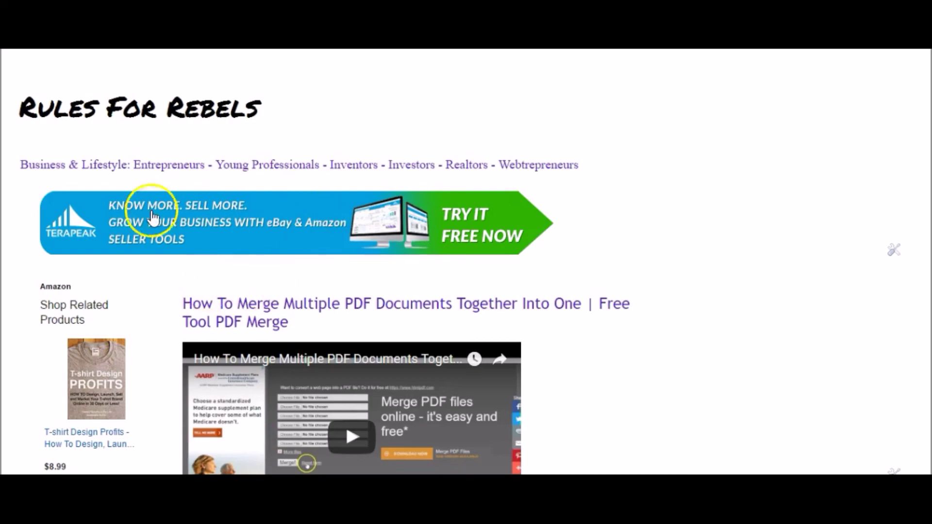
scroll(400, 256, down, 1)
scroll(409, 316, down, 15)
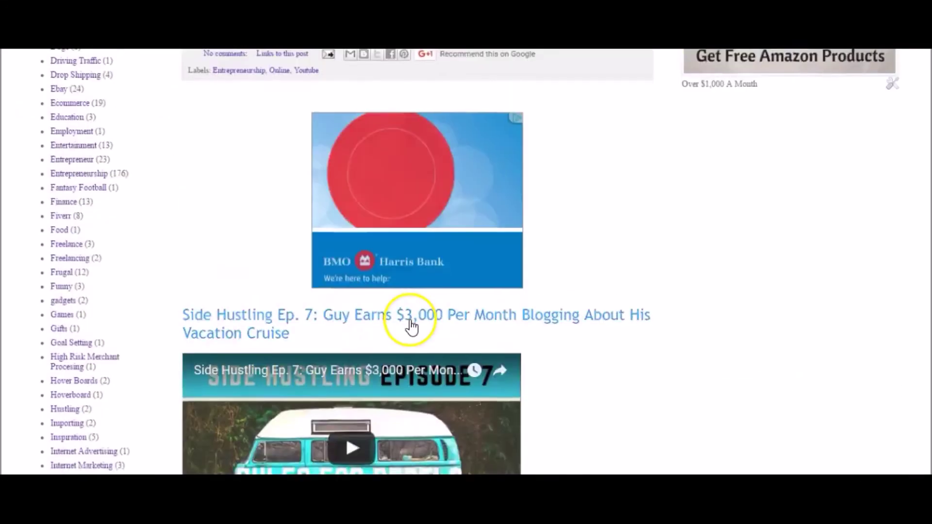
scroll(411, 322, up, 16)
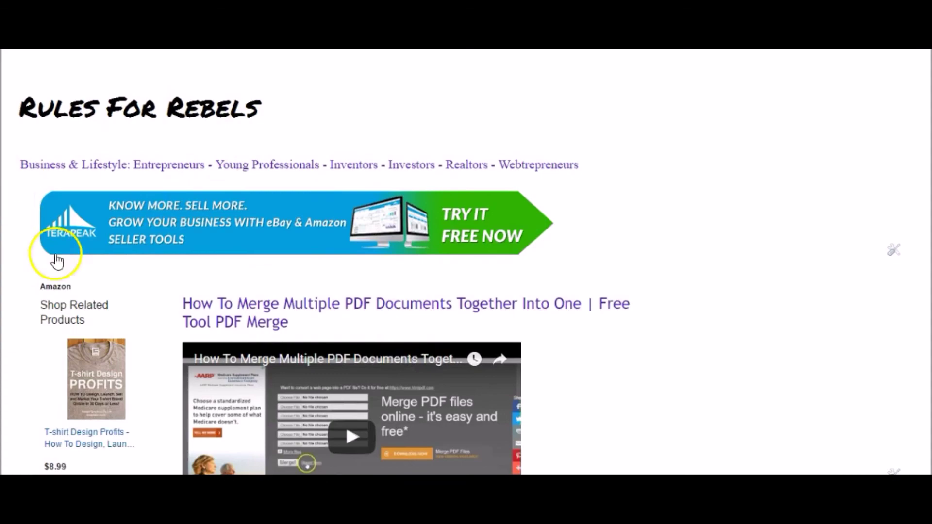
scroll(267, 272, down, 10)
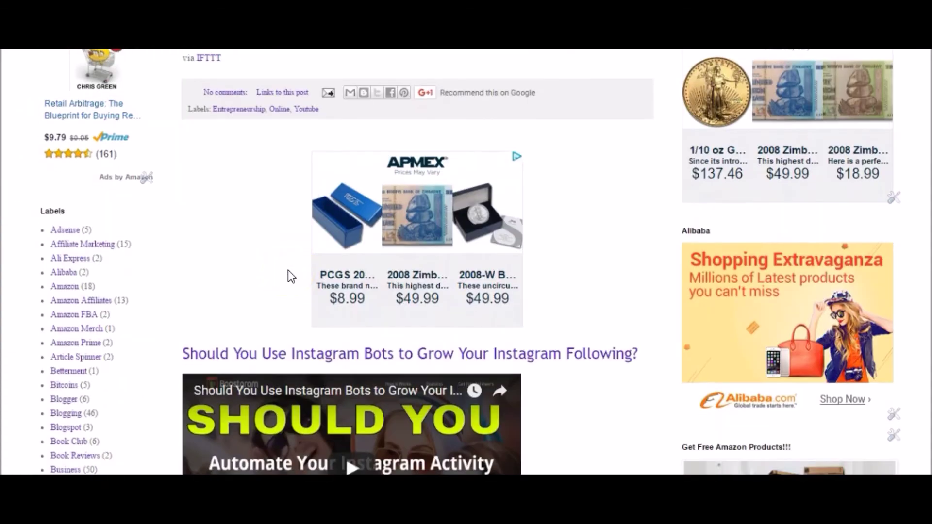
scroll(288, 271, down, 9)
scroll(290, 277, down, 20)
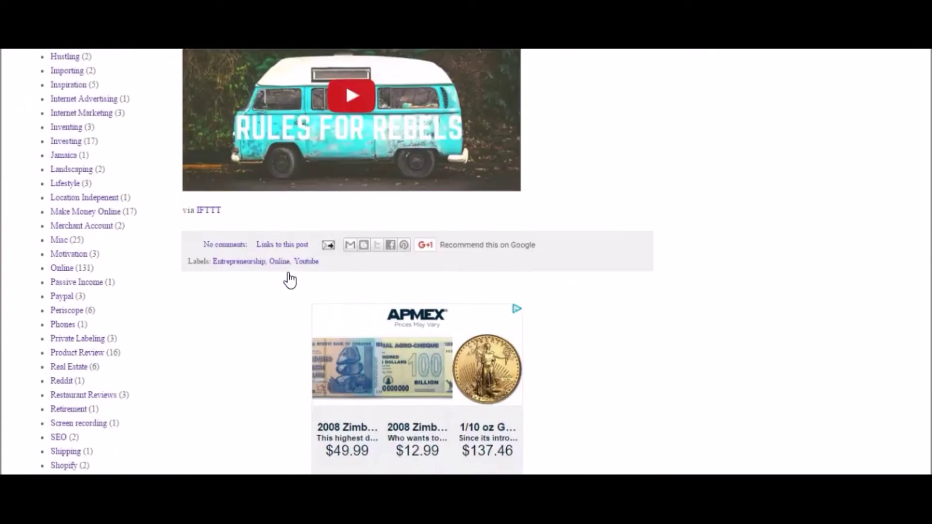
scroll(291, 311, down, 7)
scroll(293, 323, up, 10)
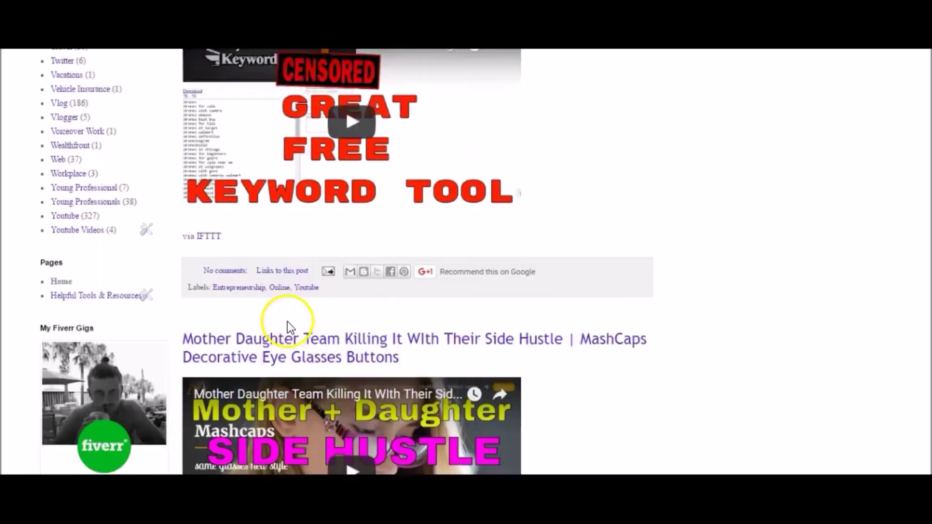
scroll(287, 321, down, 14)
scroll(287, 319, up, 20)
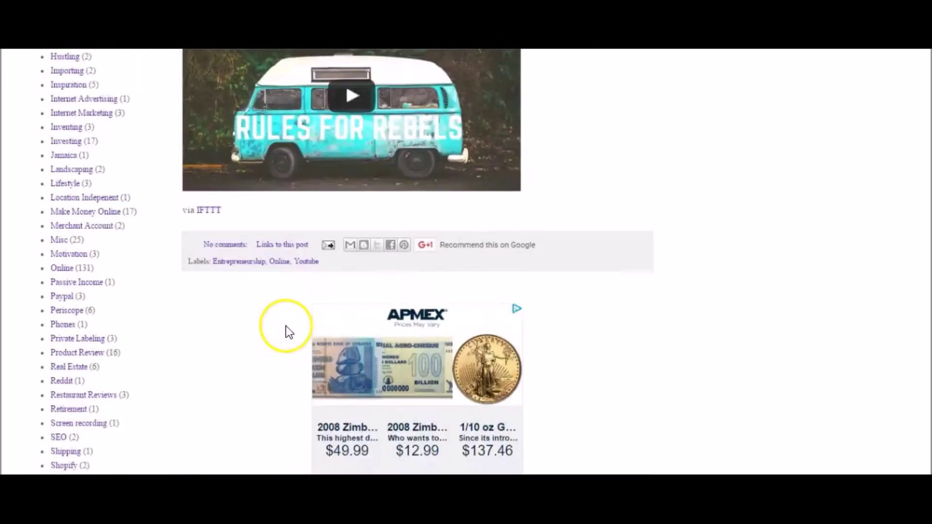
scroll(287, 335, up, 1)
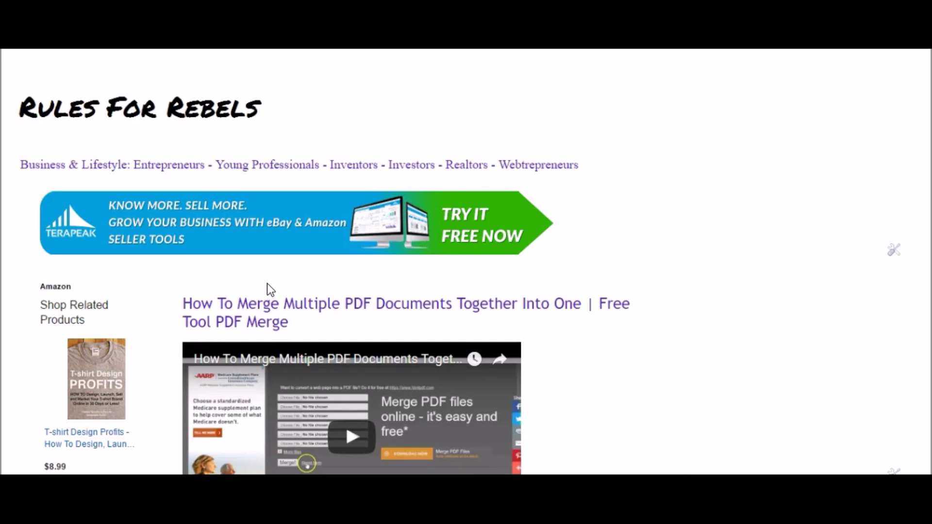
click(148, 406)
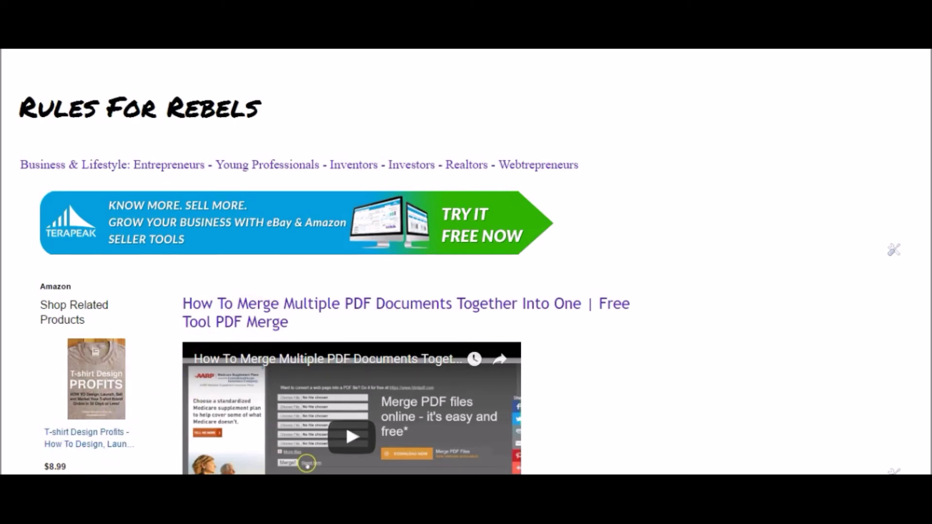